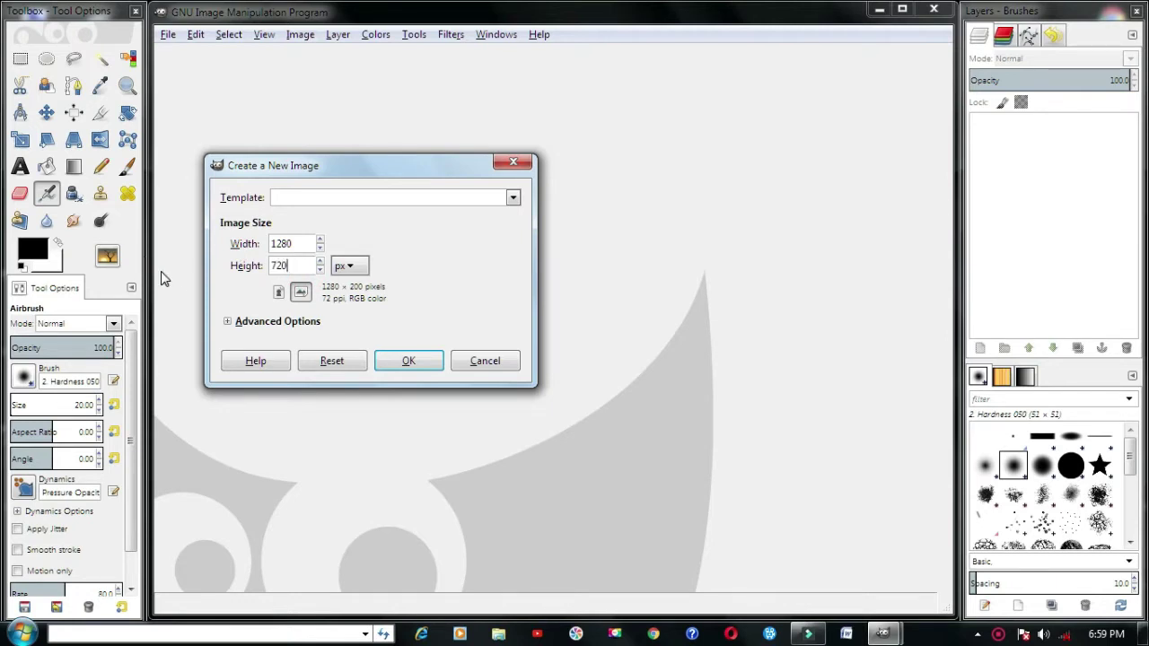
Create the new 1280 × 720 image in pixels and enlarge its window to fill the workspace
left_click(351, 267)
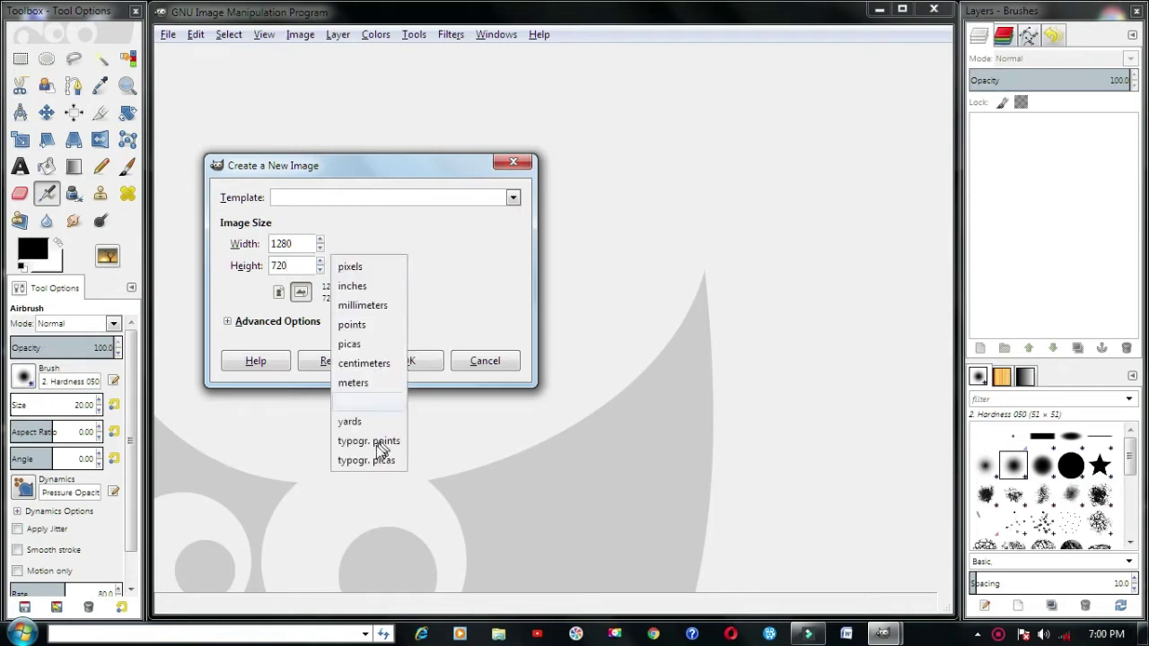
left_click(353, 266)
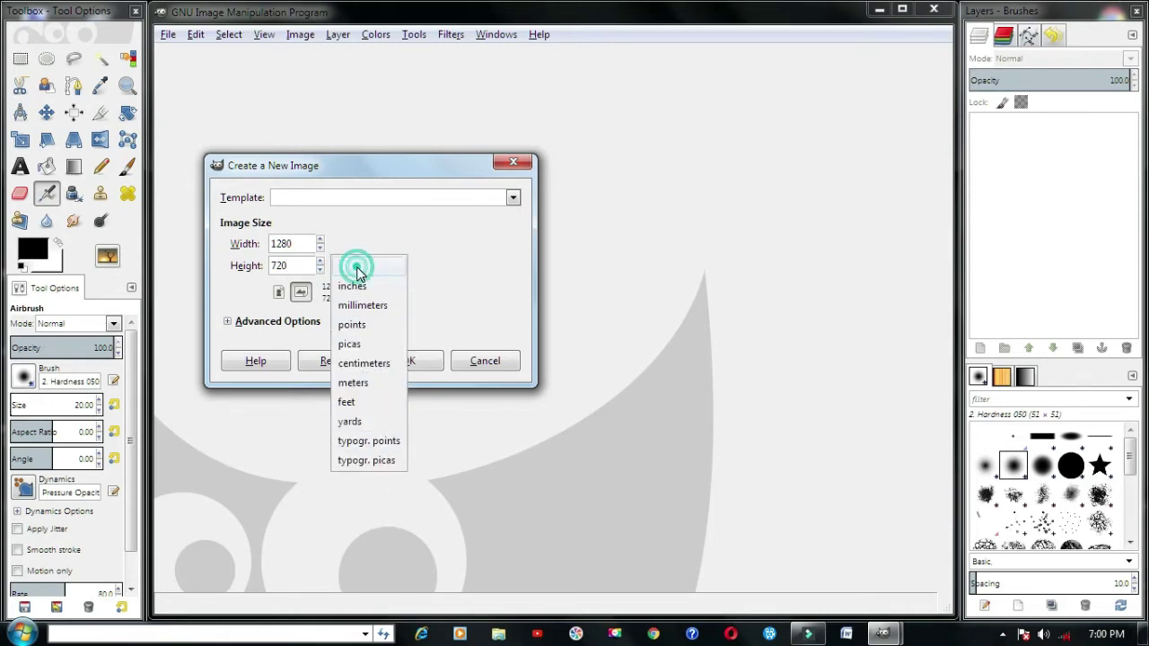
left_click(408, 361)
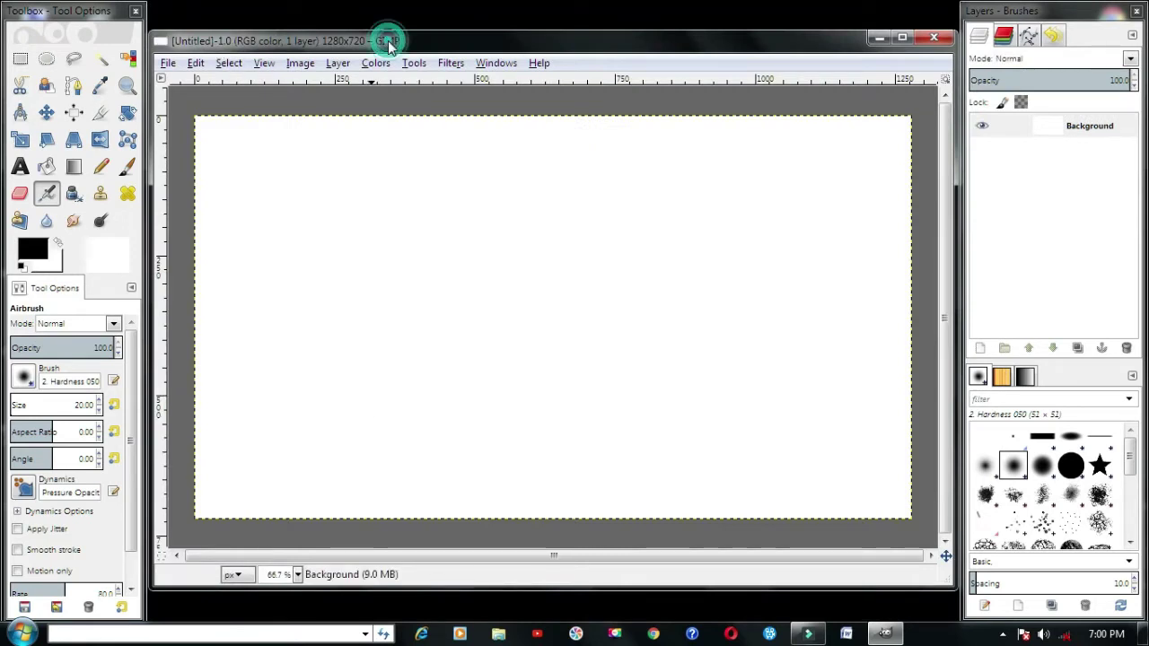
left_click_drag(388, 33, 356, 1)
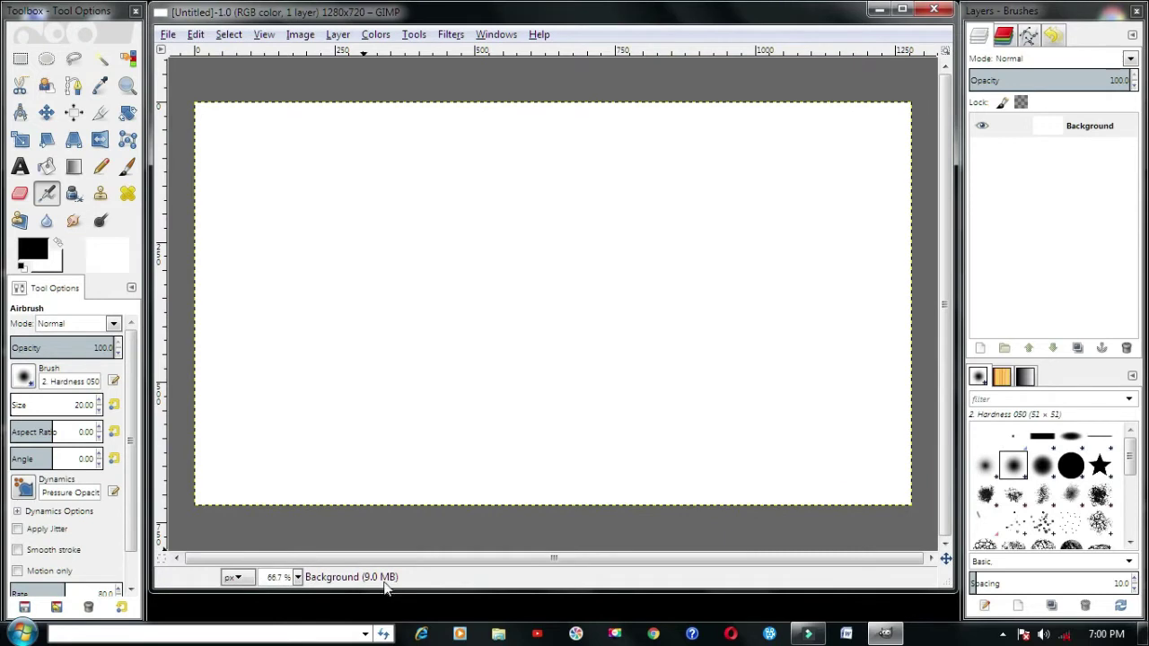
mouse_move(386, 597)
left_mouse_down()
mouse_move(388, 618)
mouse_move(389, 590)
left_mouse_up()
left_click_drag(318, 588, 300, 605)
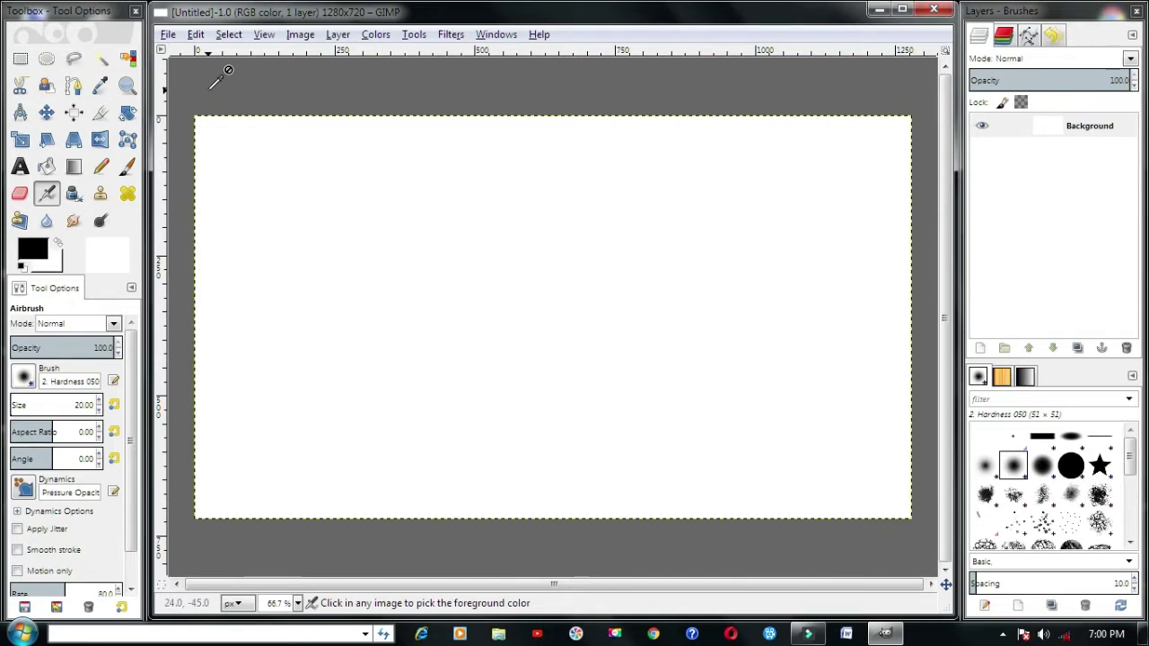
Open the image Untitled-1 copy.png from the drawing folder on Local Disk (E:)
key("ctrl+o")
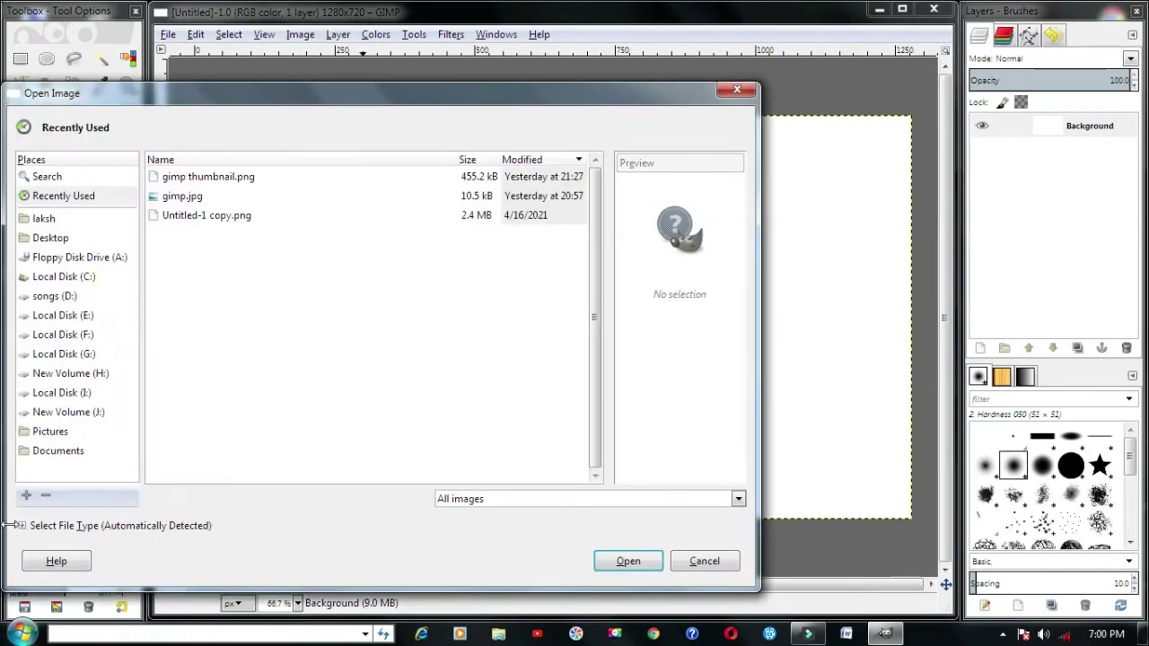
left_click(75, 315)
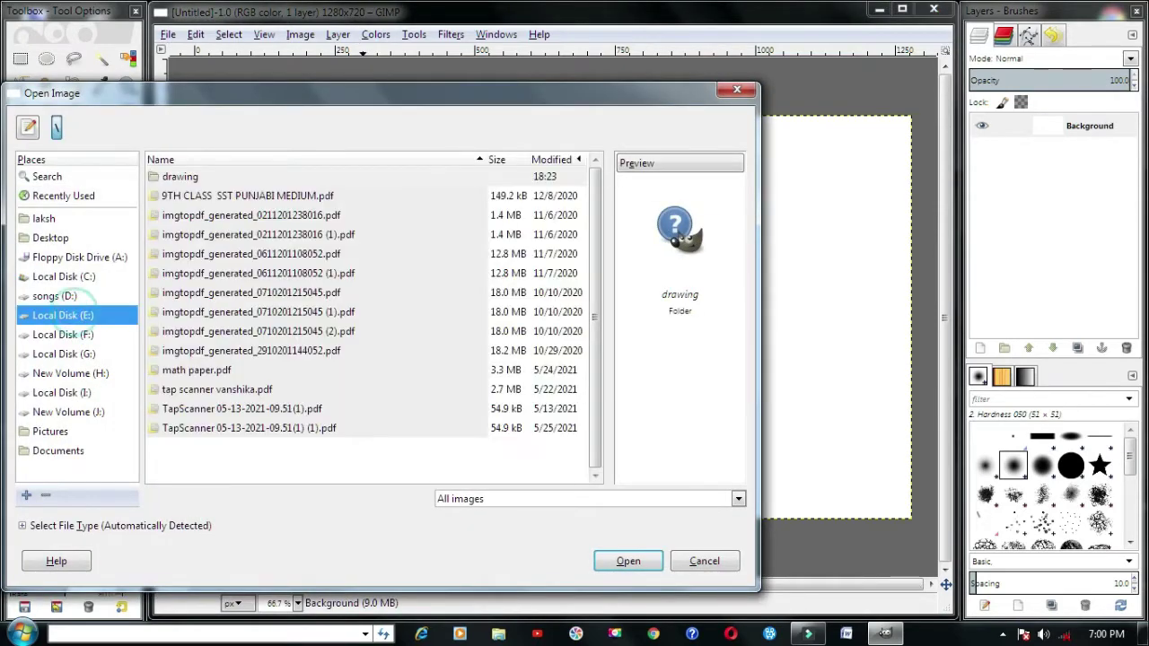
double_click(254, 180)
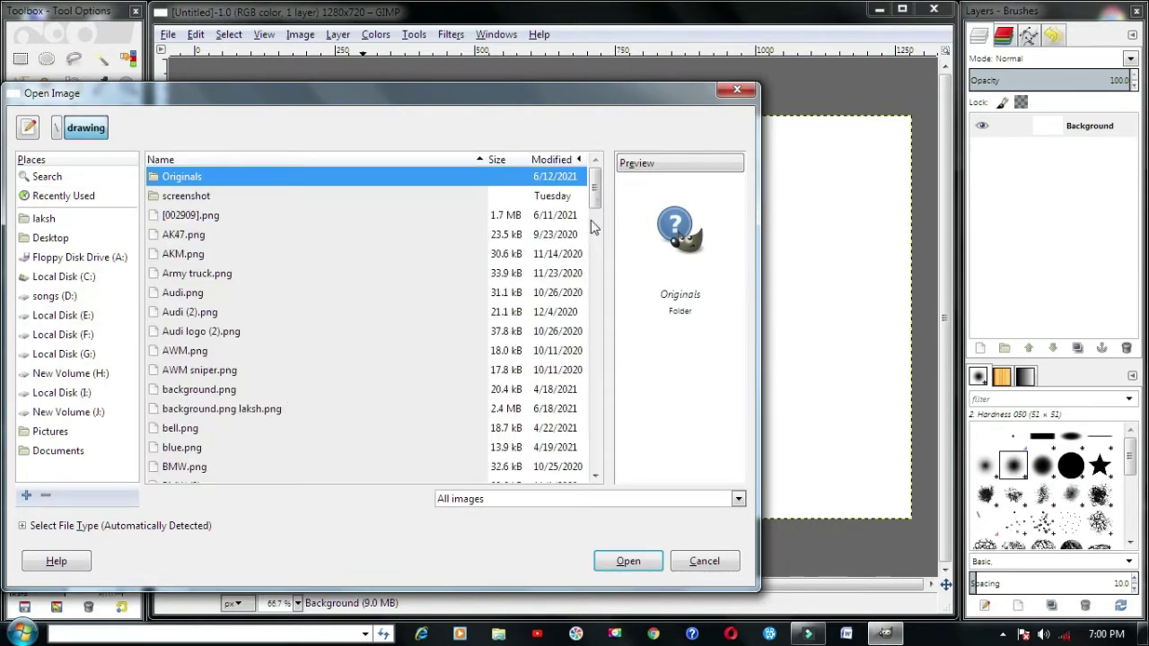
left_click_drag(592, 202, 556, 494)
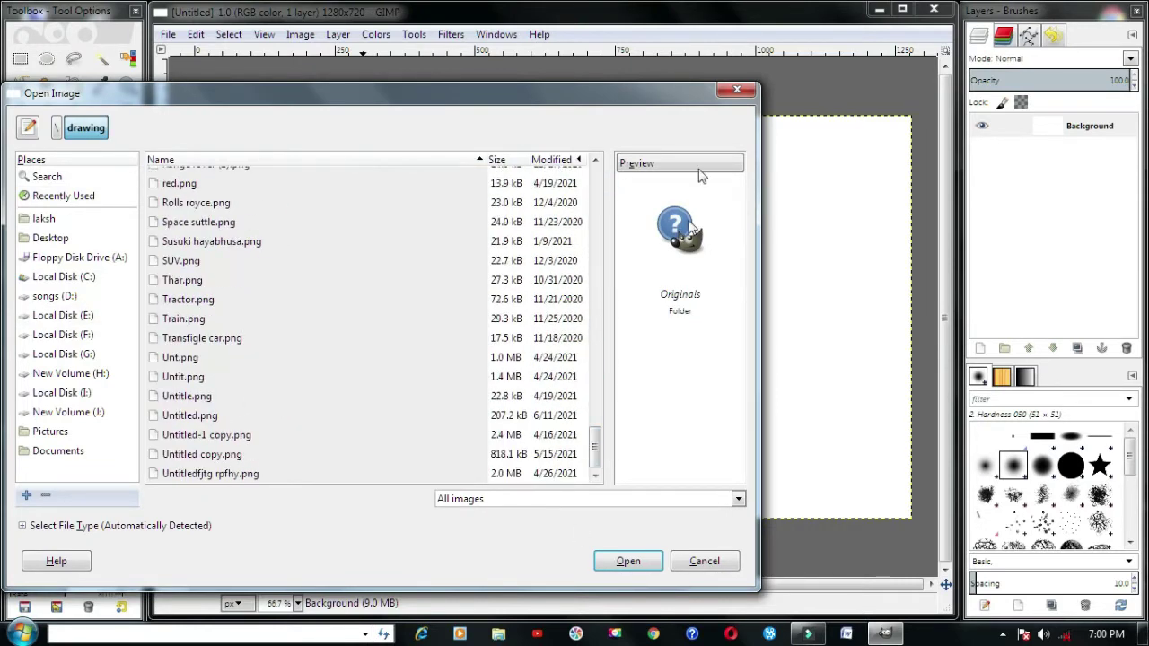
left_click(180, 436)
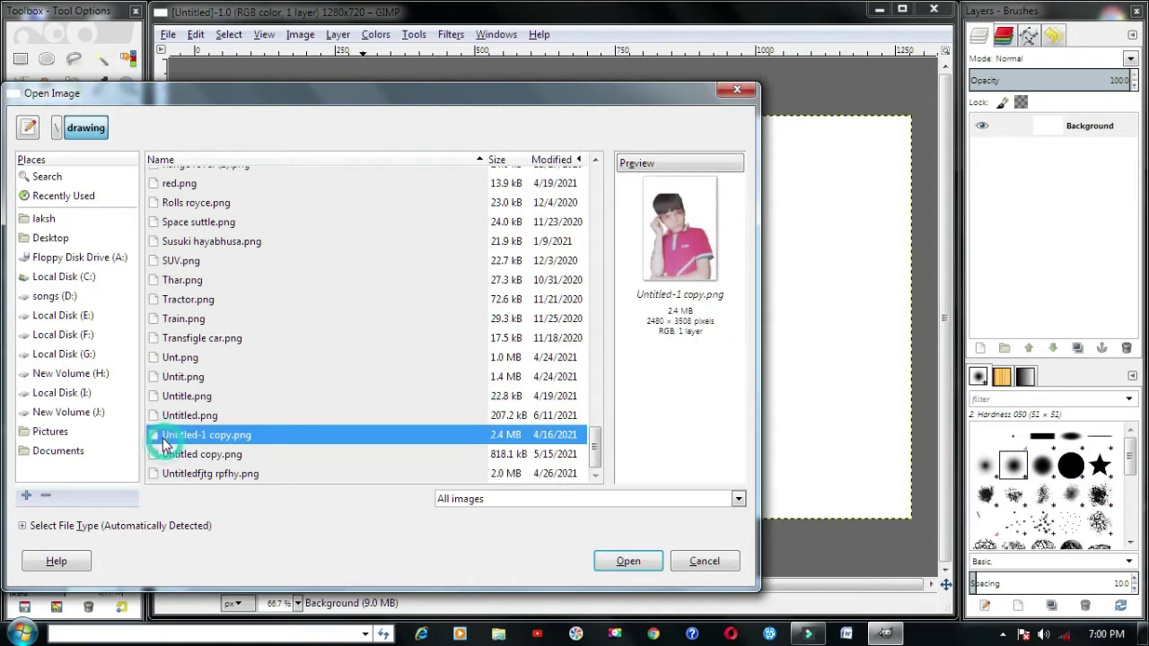
left_click(627, 563)
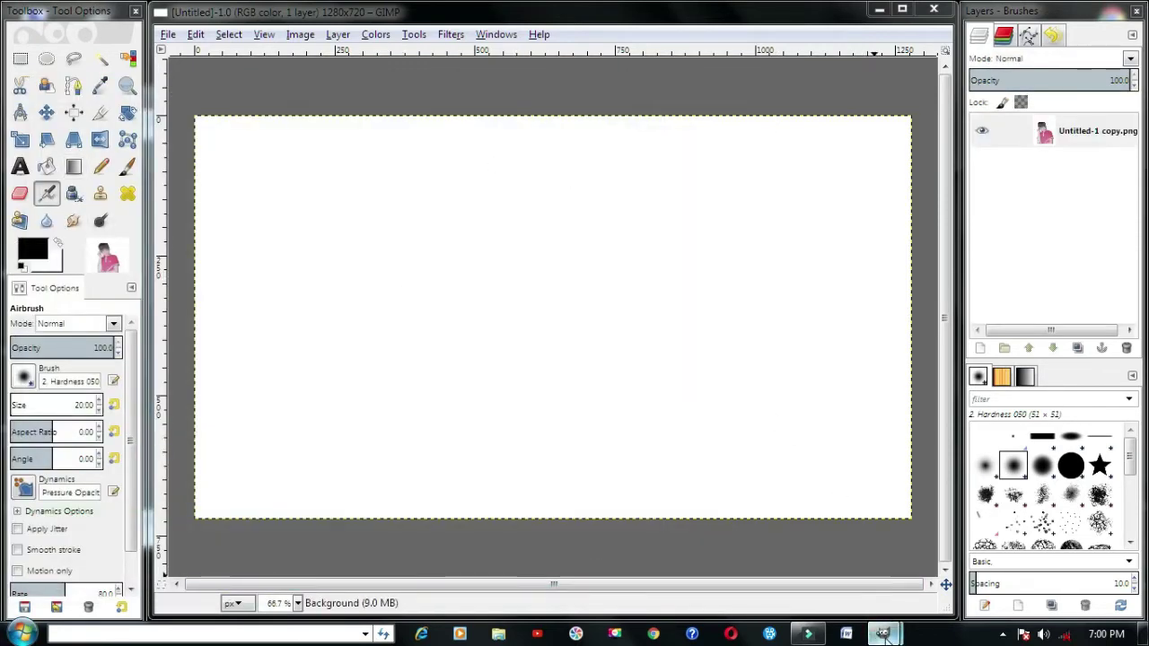
Bring the opened photo's window over the blank canvas and enlarge it to show the whole picture
mouse_move(885, 635)
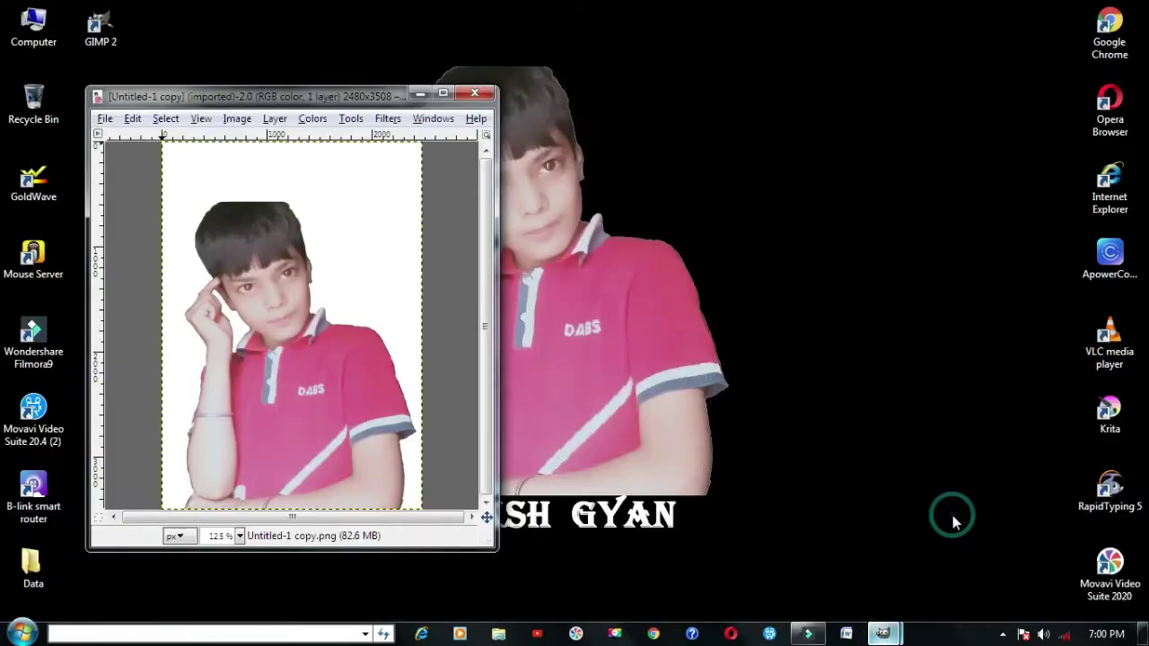
left_click(951, 514)
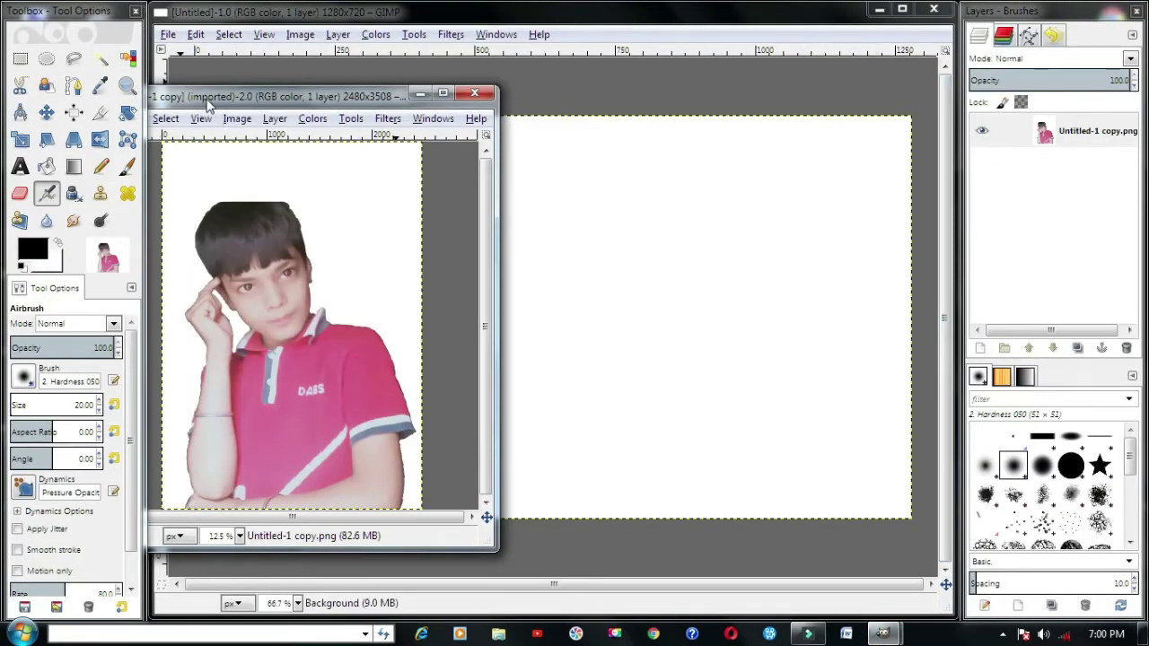
left_click_drag(201, 105, 381, 81)
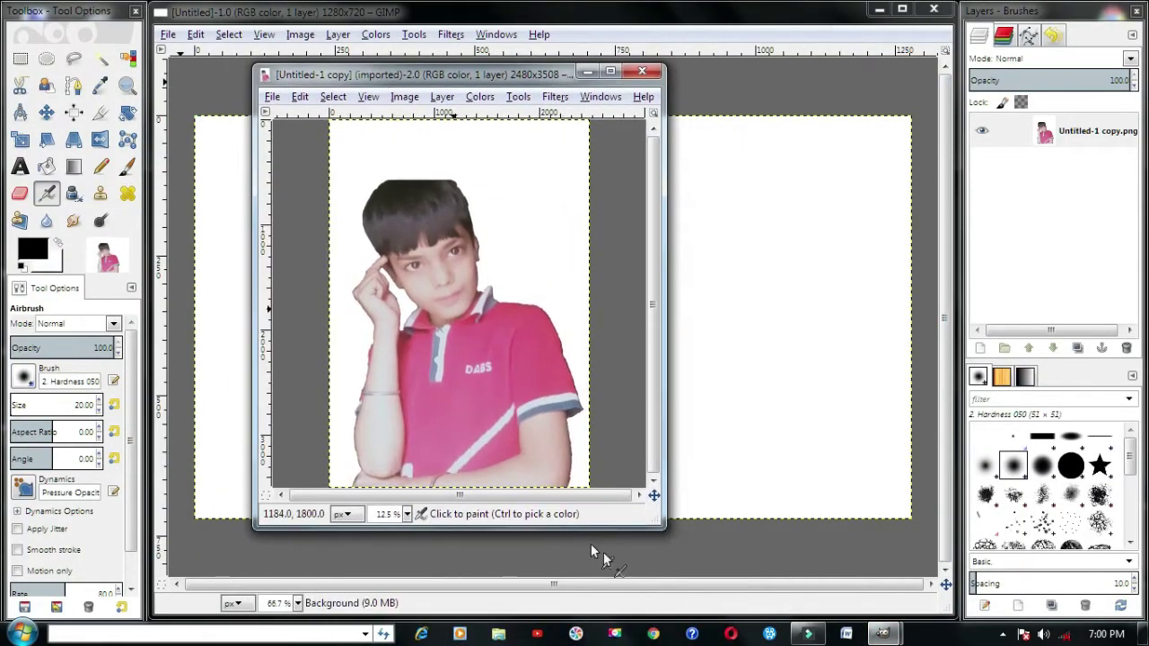
left_click_drag(665, 530, 705, 574)
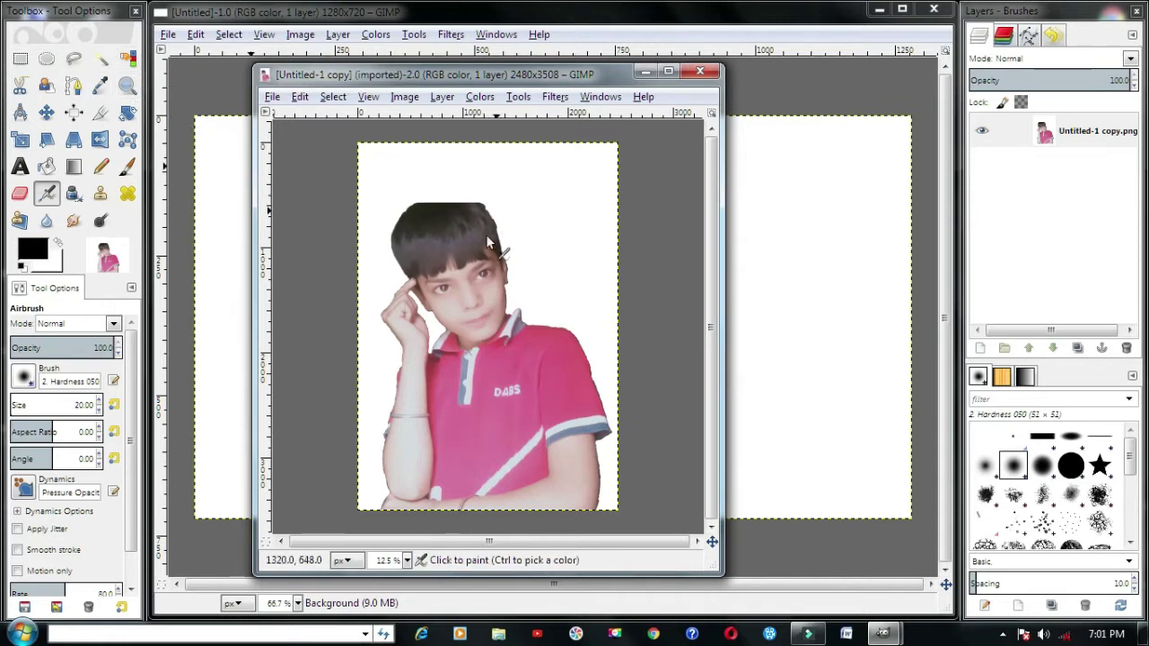
Select the photo's white background with Select by Color and invert the selection to isolate the boy
left_click(127, 59)
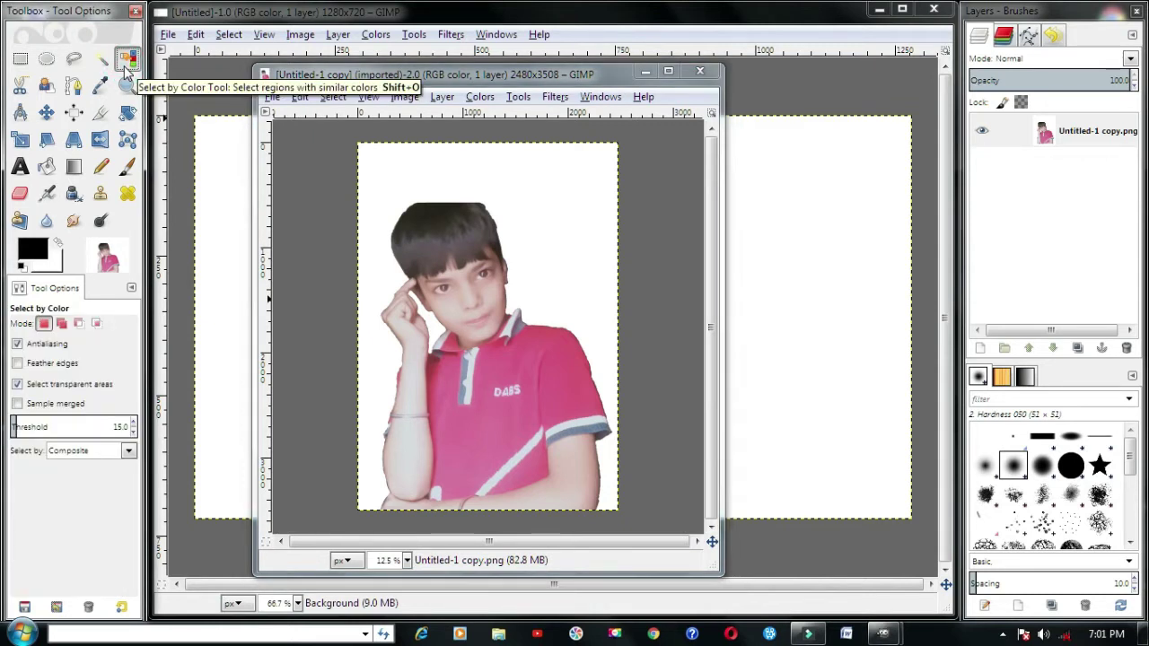
left_click(523, 201)
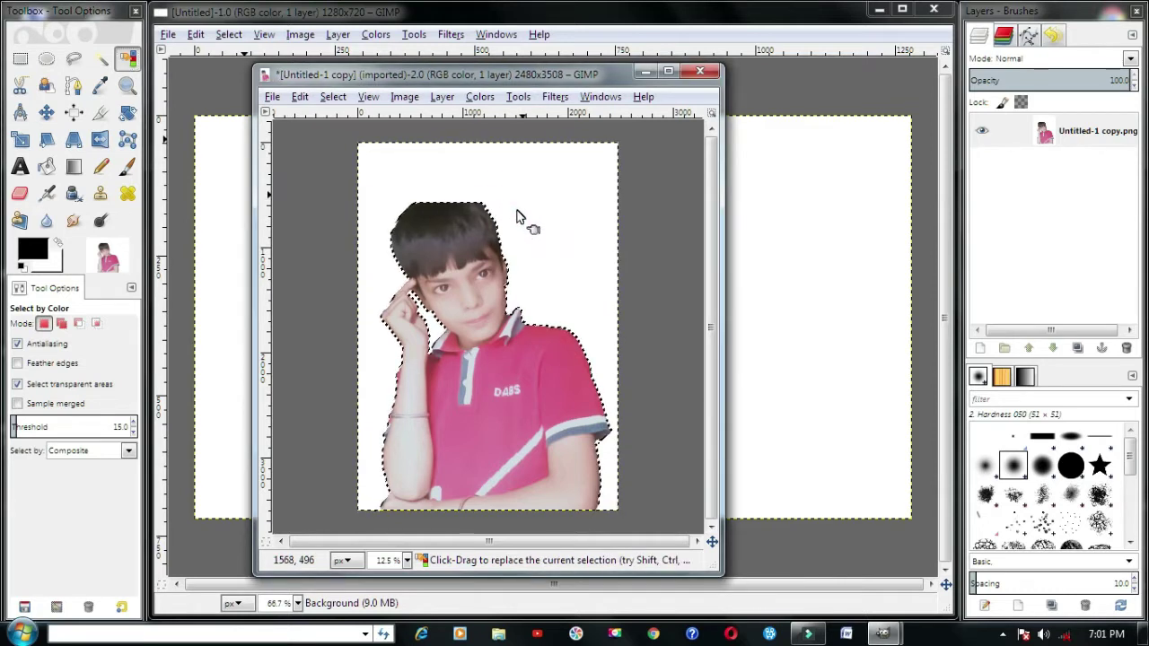
key("ctrl+i")
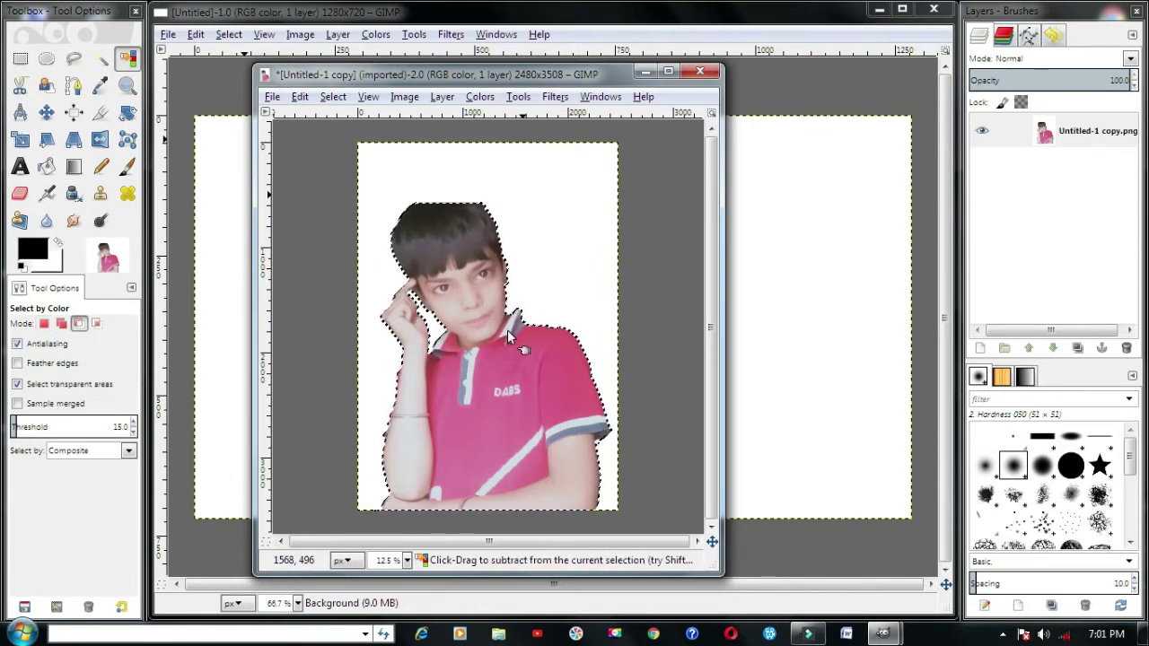
Copy the selected boy, minimize the photo window and paste him into the blank 1280 × 720 image
key("ctrl+c")
left_click(645, 71)
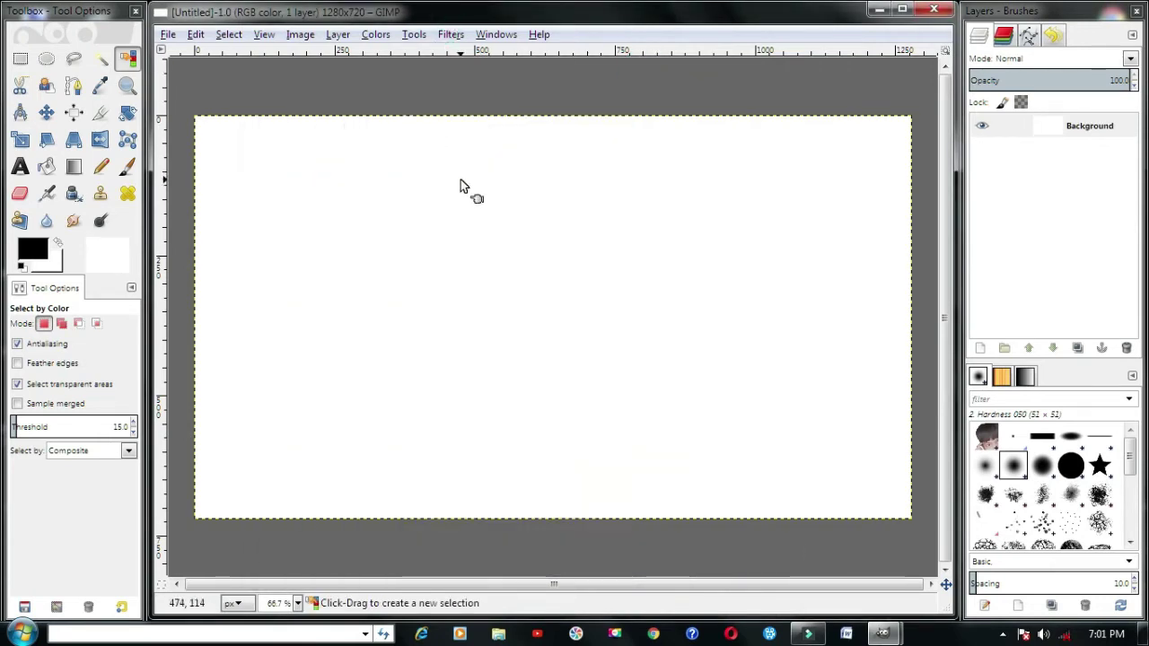
key("ctrl+v")
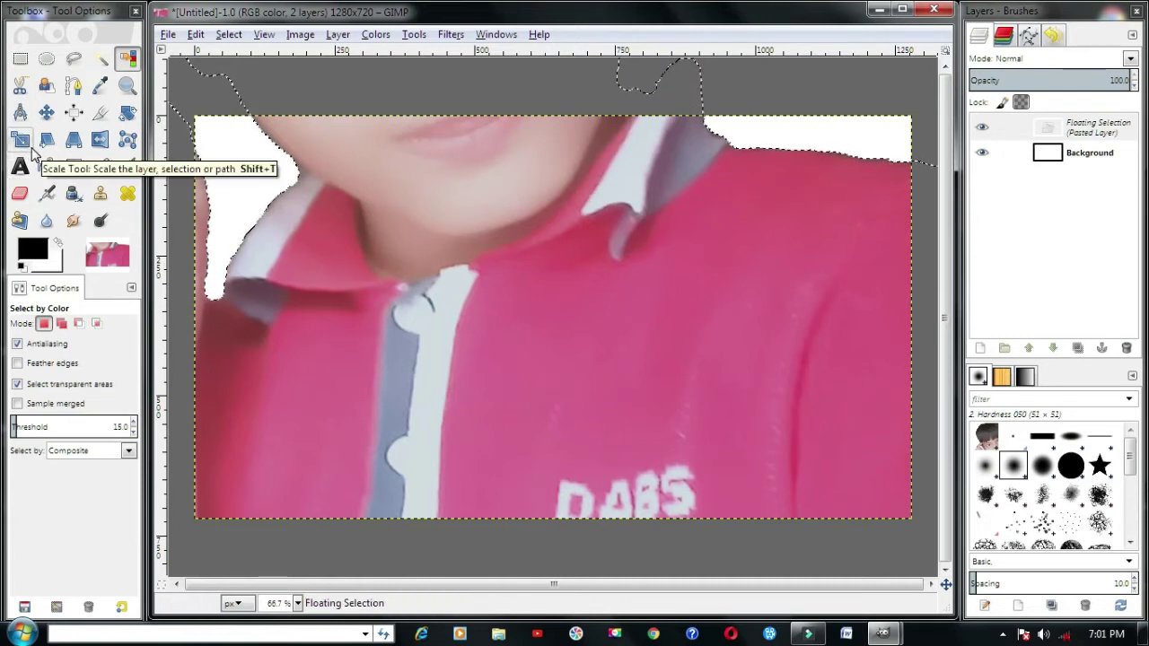
Shrink the pasted boy with the Scale tool to about 347 × 365 px within the canvas
key("shift")
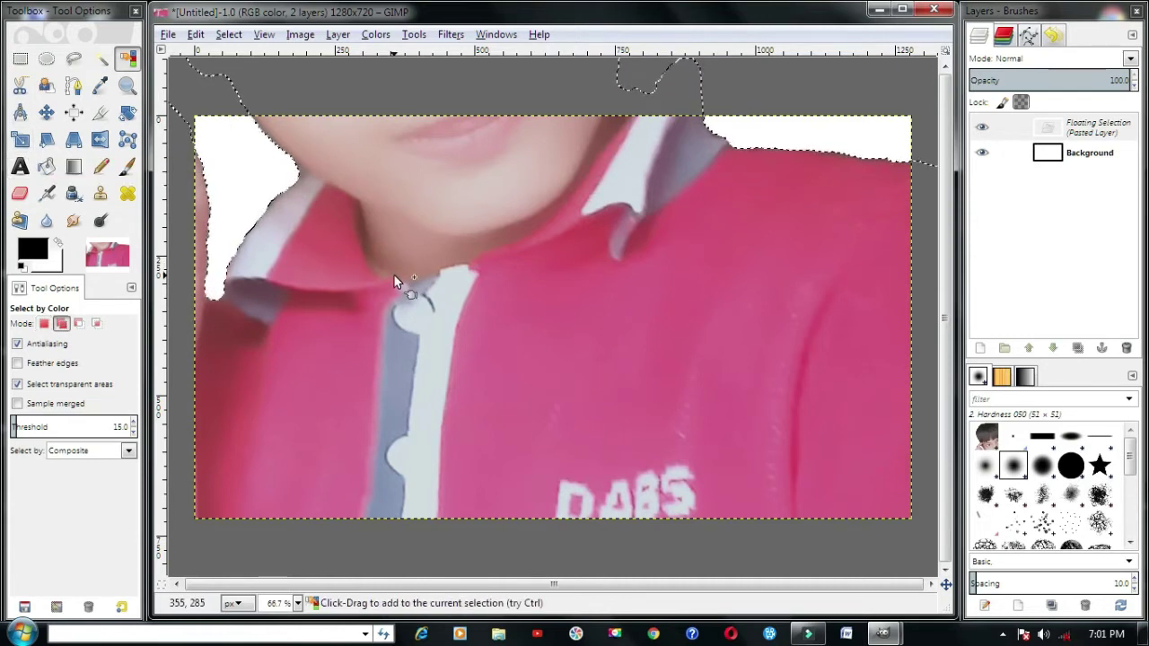
key("shift+t")
left_click(395, 278)
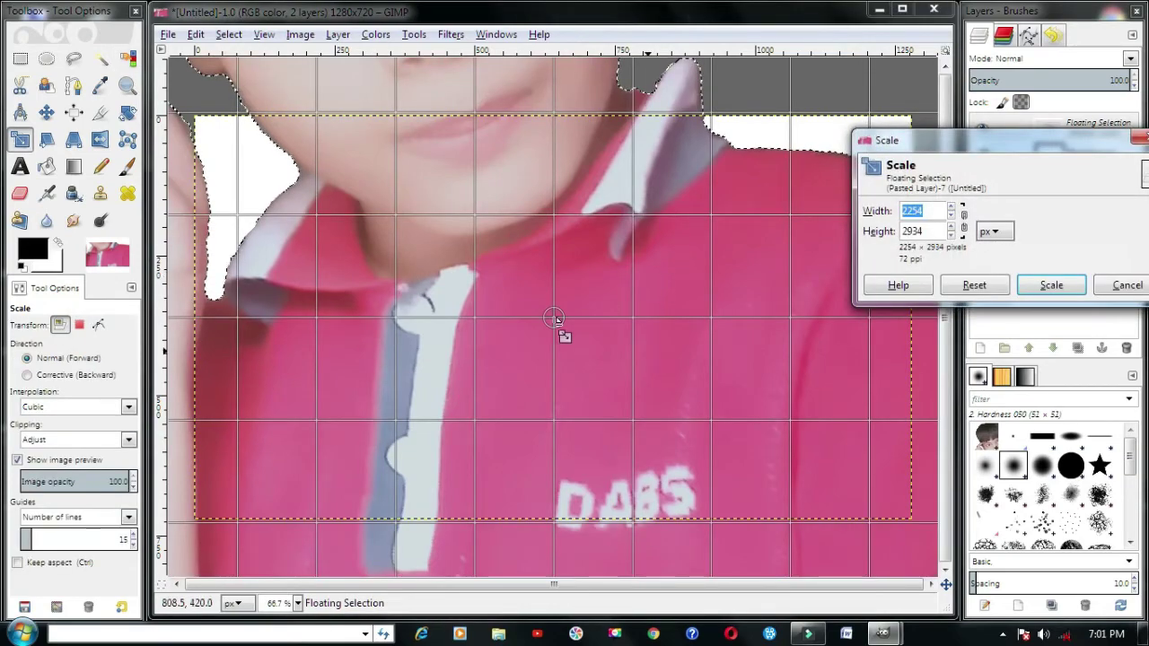
left_click_drag(553, 319, 569, 502)
left_click_drag(736, 567, 555, 397)
left_click_drag(356, 188, 611, 480)
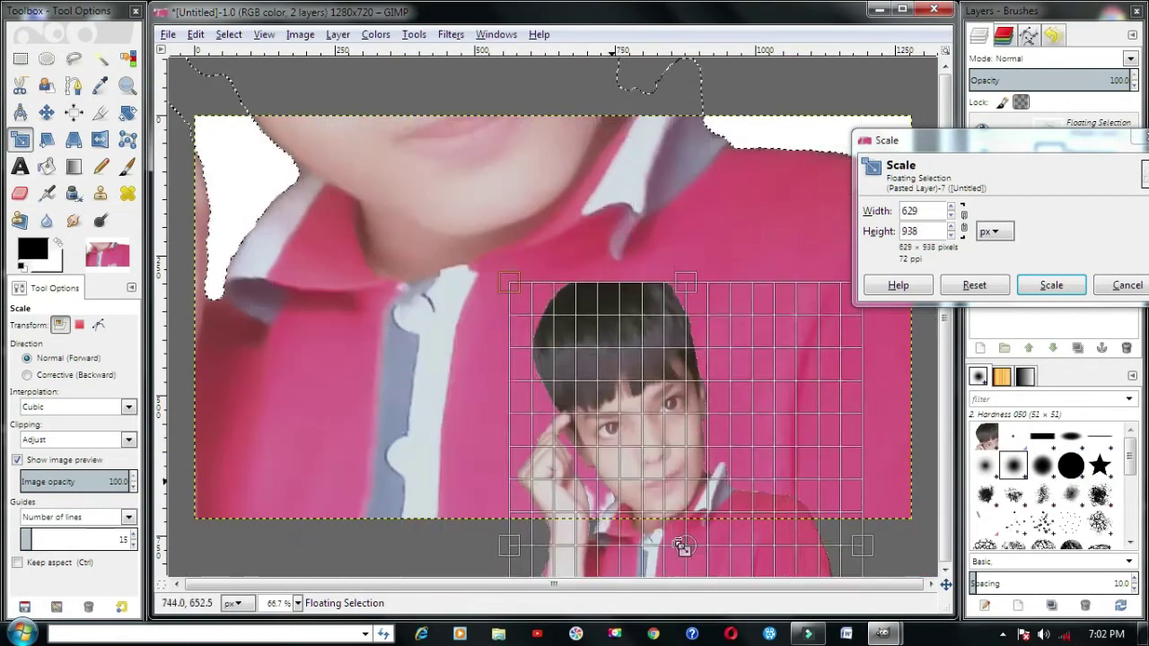
left_click_drag(684, 545, 526, 349)
left_click_drag(372, 94, 536, 422)
left_click_drag(608, 507, 678, 396)
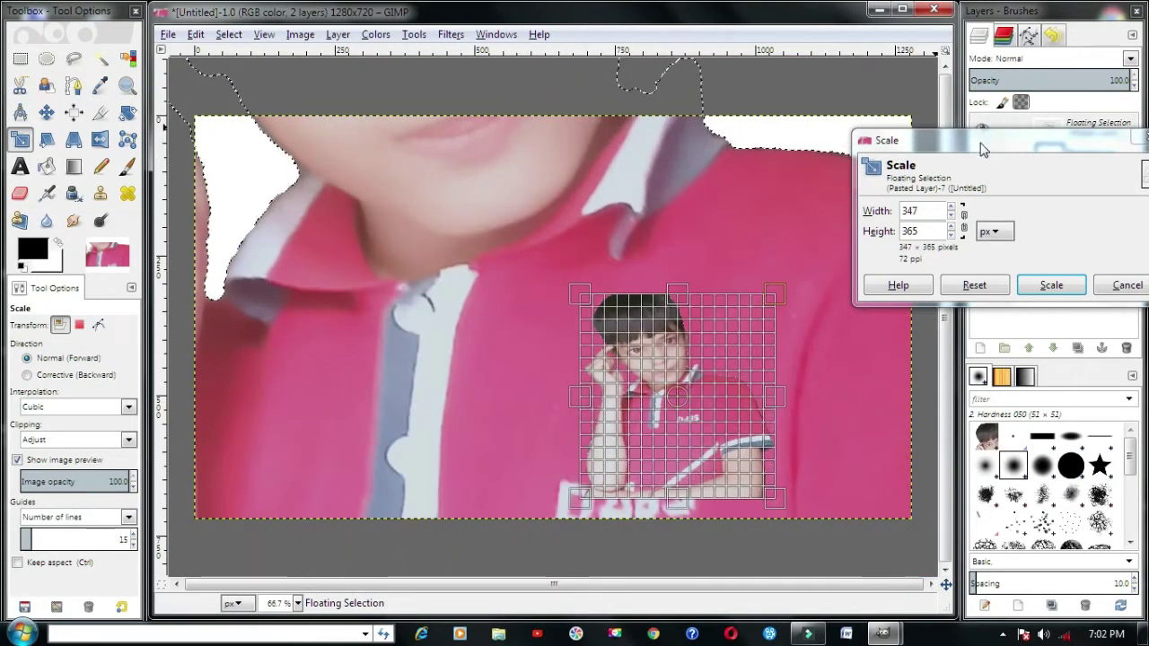
Fit the boy against the canvas's right side at about 563 × 726 px and apply the scaling
left_click_drag(981, 149, 2, 172)
left_click_drag(678, 404, 792, 427)
left_click_drag(792, 318, 791, 116)
left_click_drag(694, 318, 587, 313)
left_click_drag(741, 317, 757, 320)
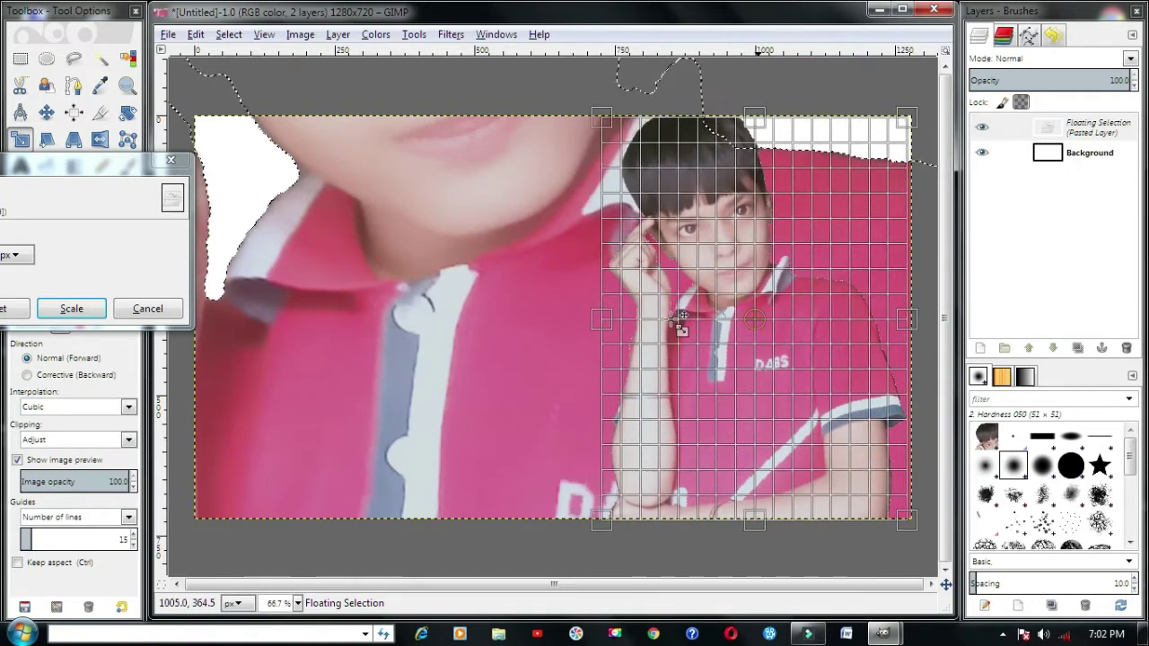
left_click_drag(680, 323, 590, 317)
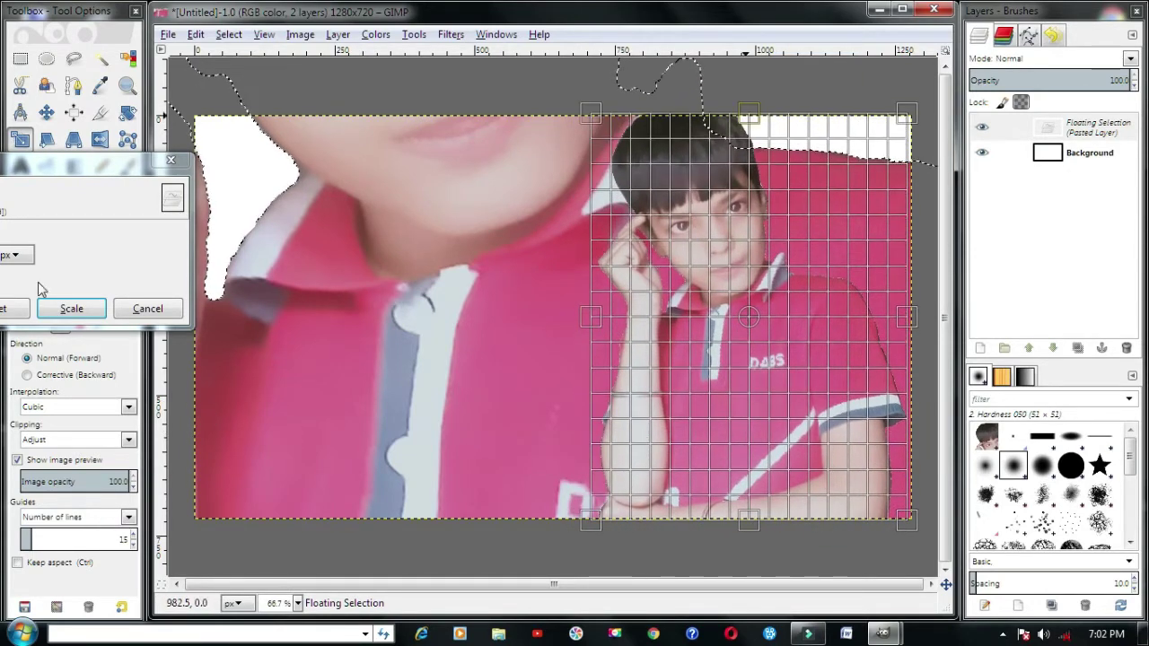
left_click_drag(46, 163, 372, 172)
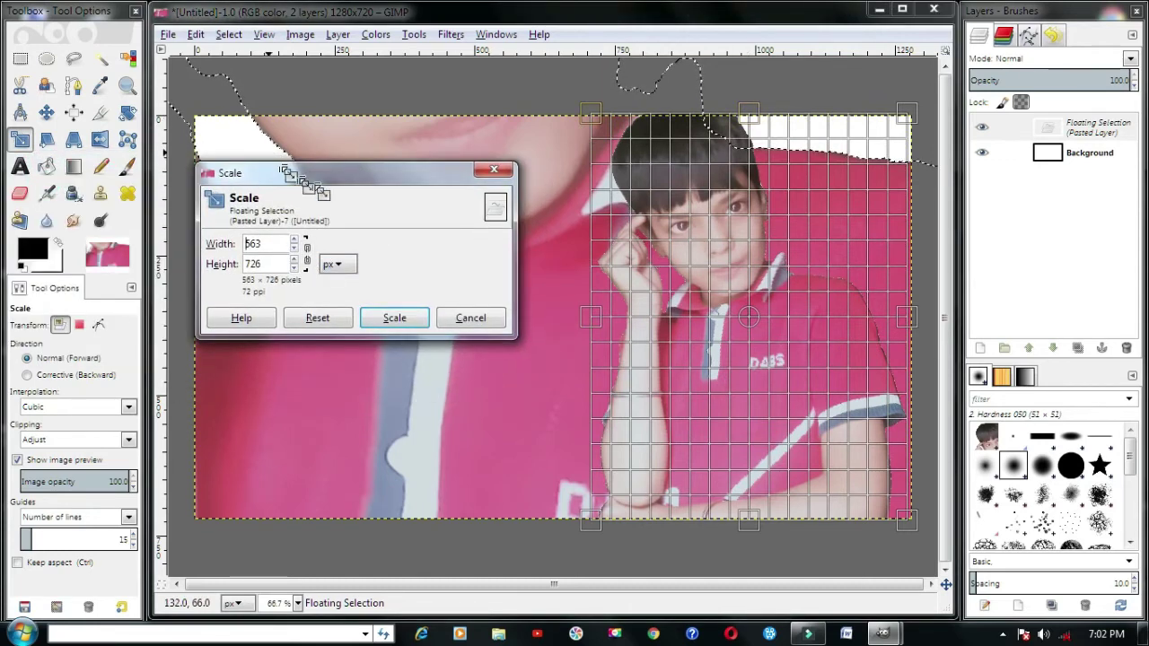
left_click_drag(301, 180, 325, 243)
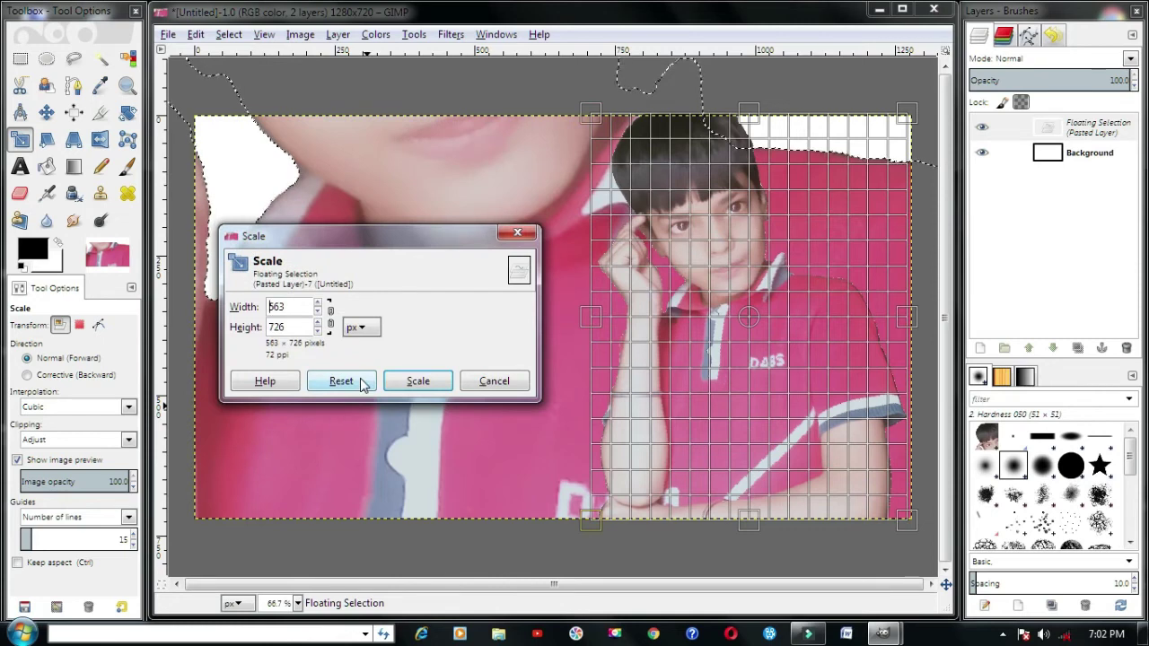
left_click(418, 383)
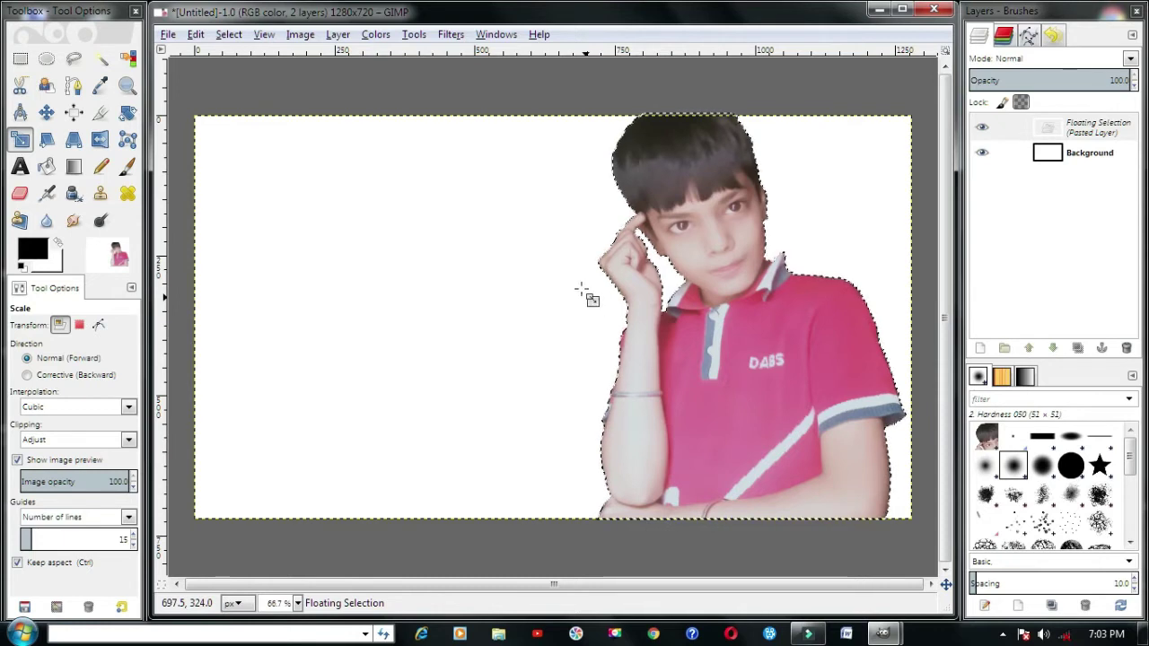
key("ctrl")
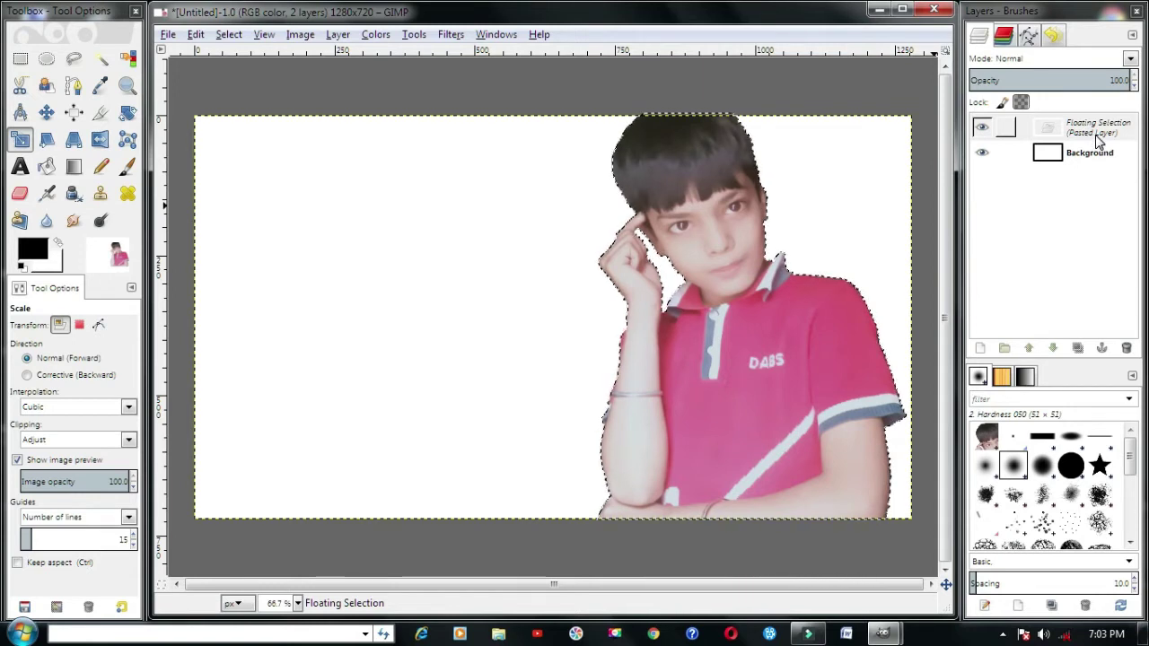
left_click(1058, 210)
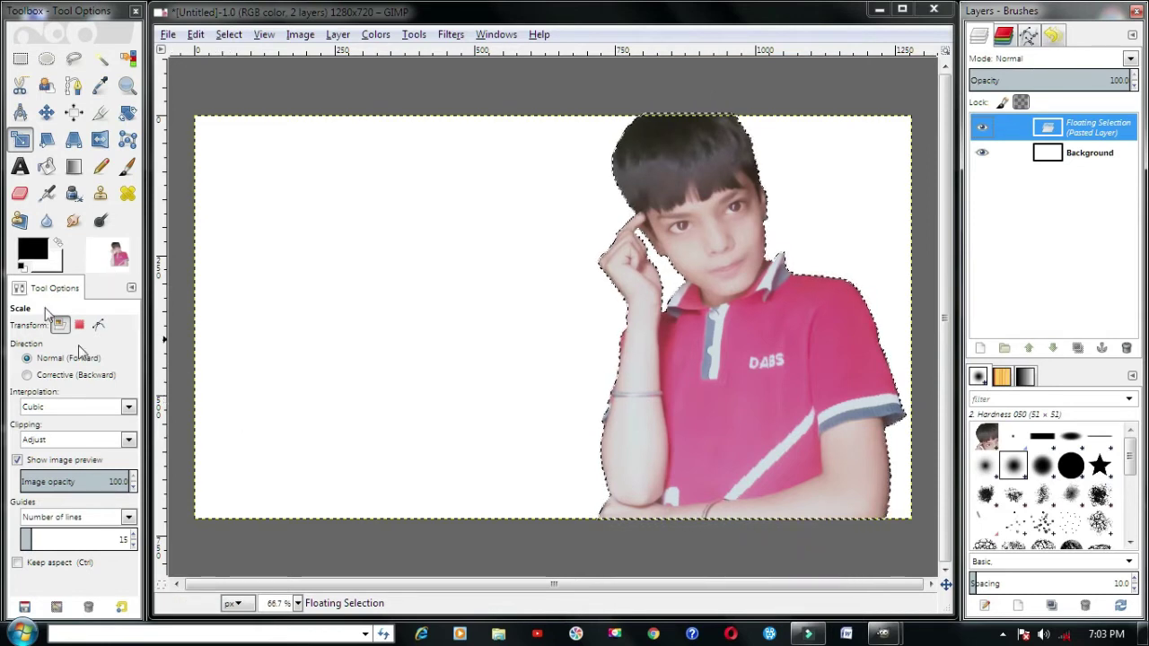
Add a text box about 501 × 213 px in the canvas's upper left, enter "How to" and select all its text
left_click(20, 168)
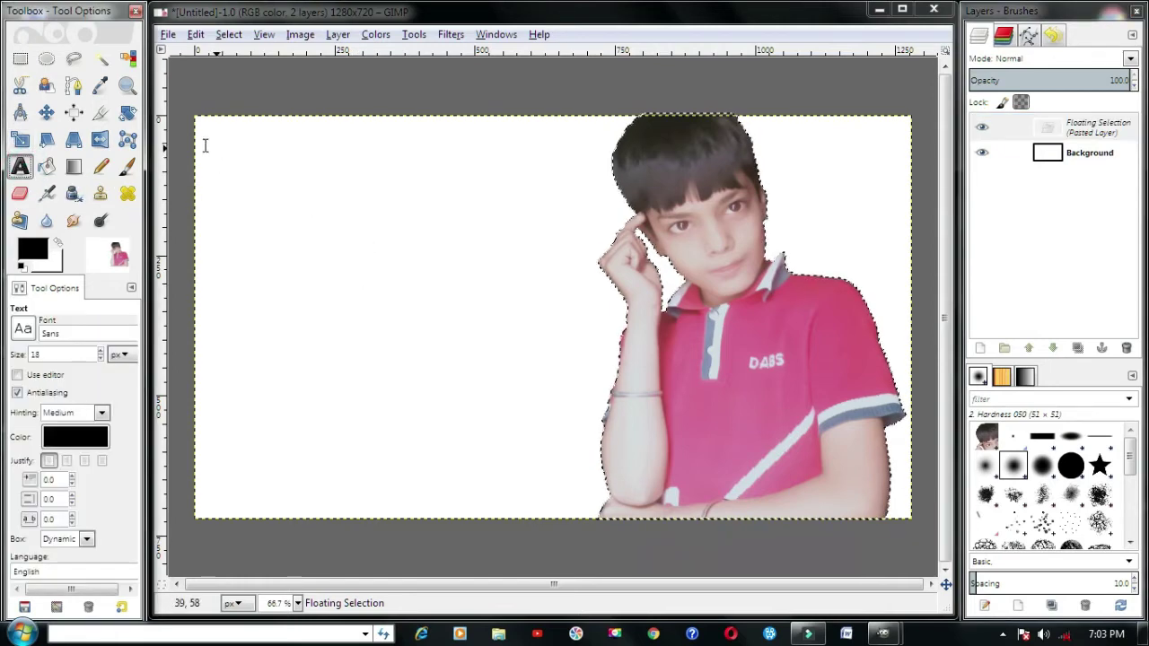
left_click_drag(204, 146, 489, 265)
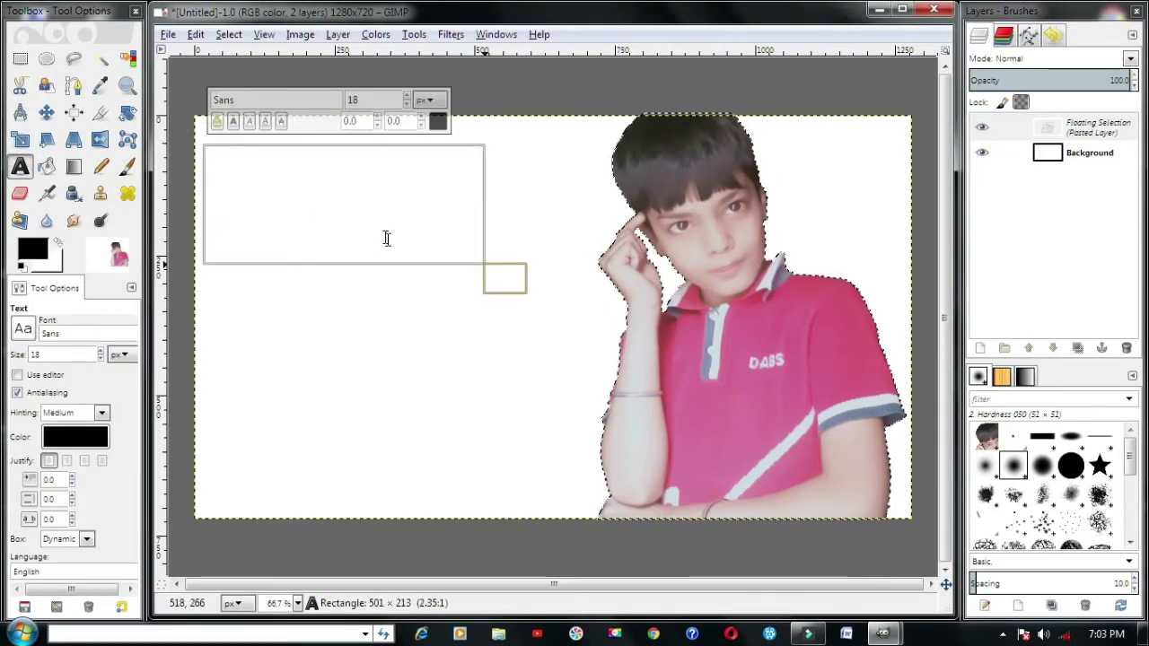
left_click(269, 183)
left_click(269, 183)
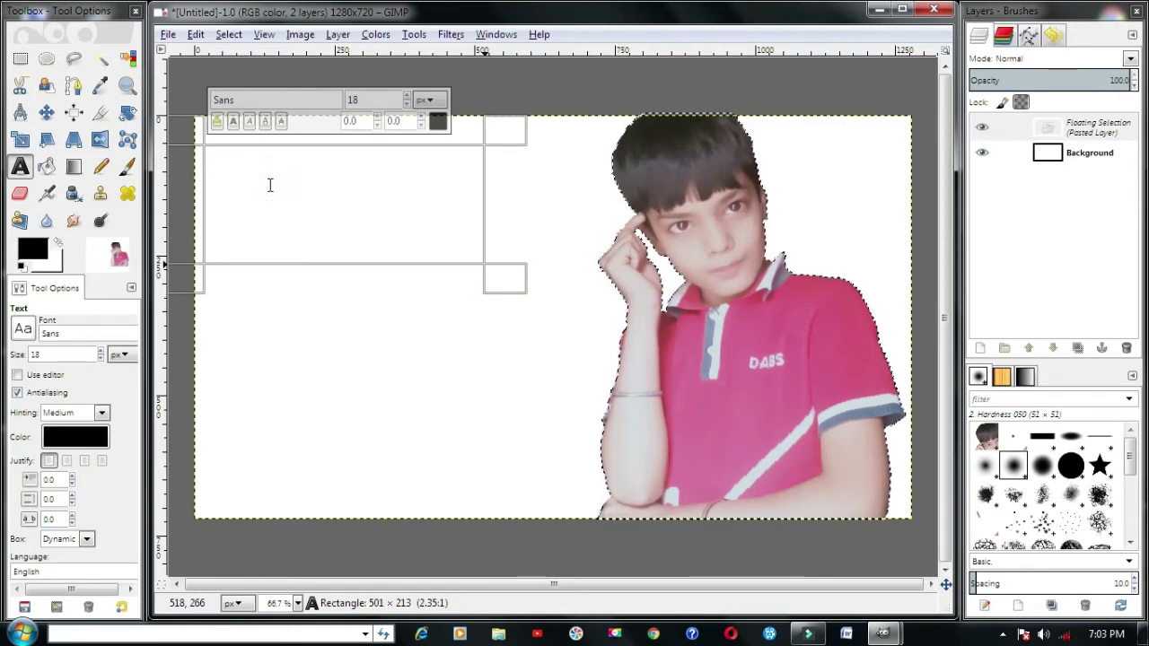
type("How to")
key("ctrl+a")
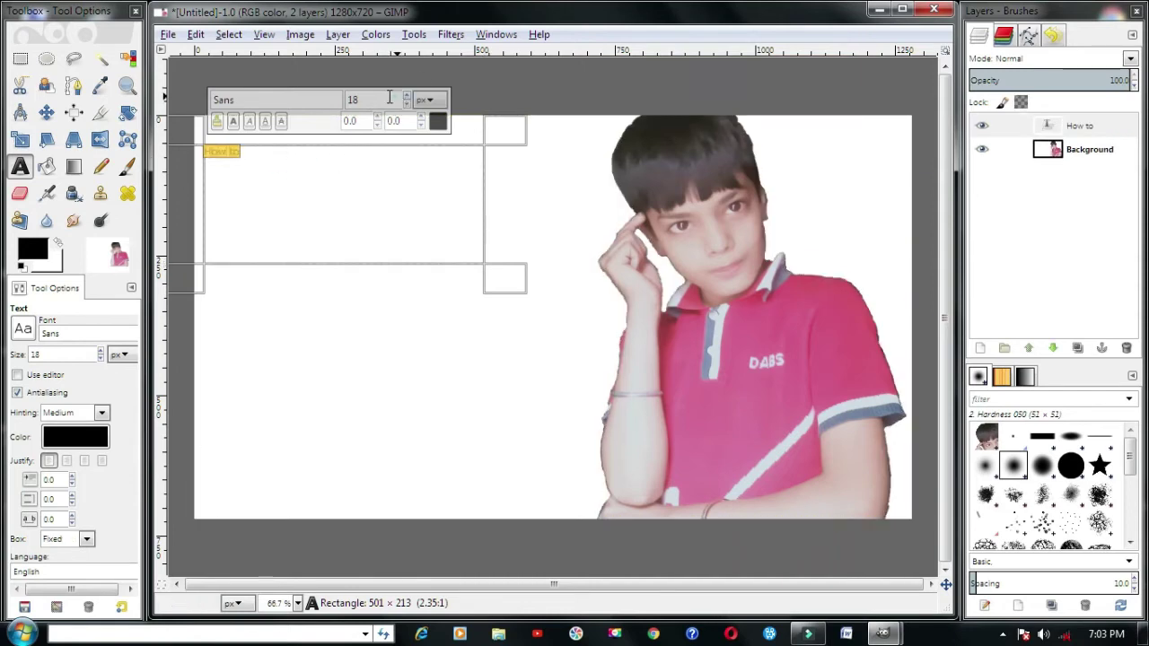
Set the "How to" text size to 150 px and resize its text box to about 580 × 193 px
left_click(267, 160)
key("ctrl+a")
left_click(406, 95)
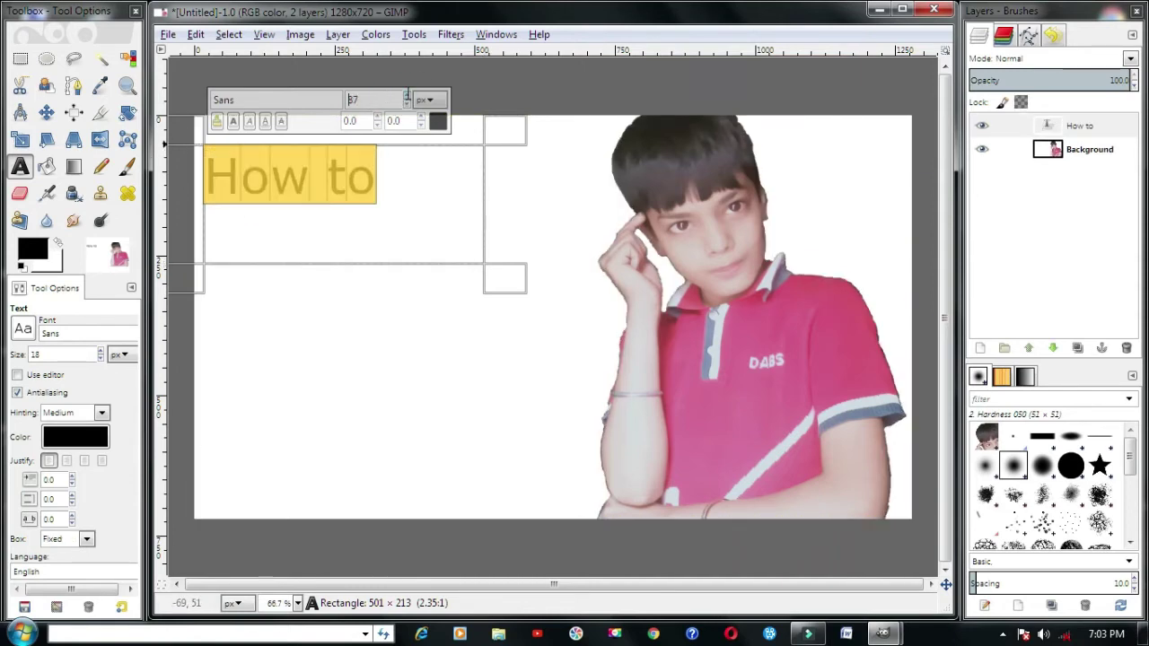
left_click_drag(506, 287, 550, 277)
Change the font of the "How to" text to Arial Bold
left_click_drag(239, 99, 185, 98)
key("BackSpace")
type("ar")
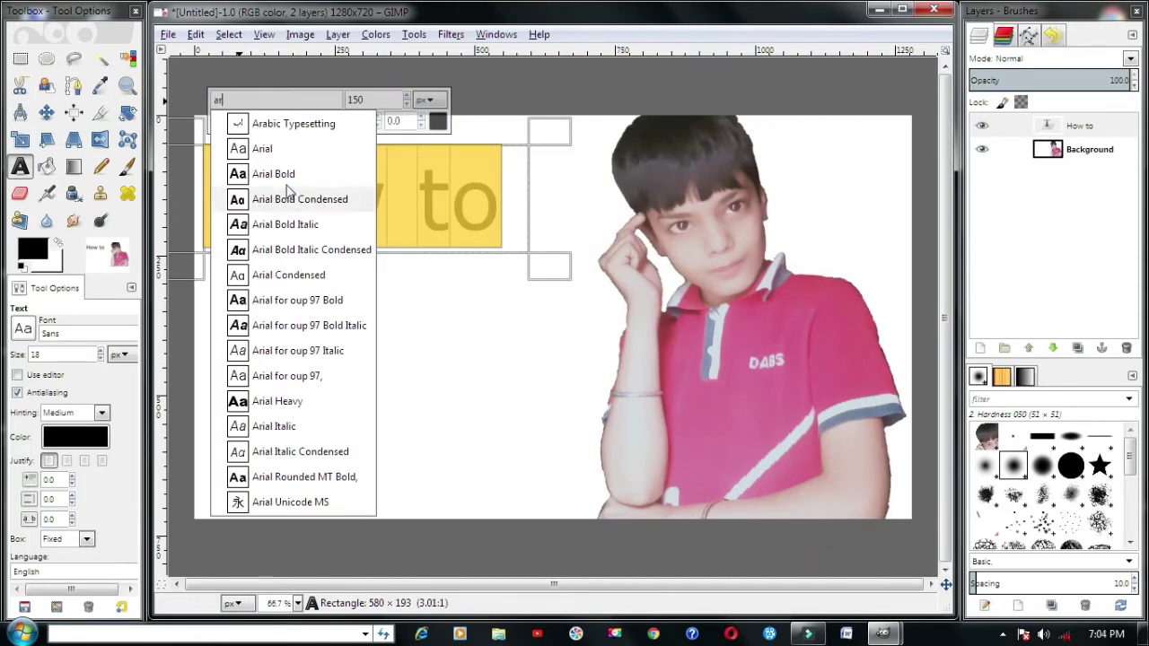
left_click(280, 174)
Add a text box about 606 × 187 px below "How to" and enter "make thumbnail"
left_click(283, 347)
left_click_drag(208, 271, 545, 375)
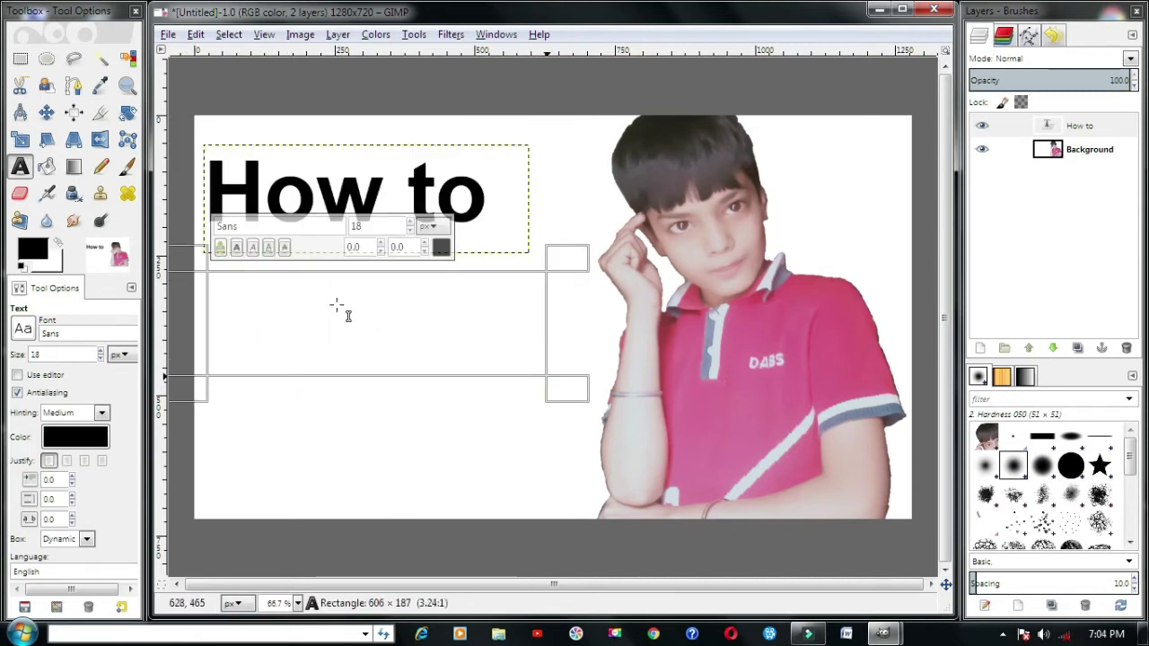
type("make thumbnail")
Enlarge the "make thumbnail" text to 86 px and widen its box to hold the line
left_click_drag(336, 295, 180, 281)
left_click(410, 221)
left_click(411, 221)
left_click_drag(567, 394, 648, 342)
left_click(412, 231)
left_click(413, 230)
left_click(416, 296)
key("ctrl+a")
left_click(411, 231)
Add a text box about 790 × 269 px below "make thumbnail" reading "in gimp" in 160 px Arial Bold
left_click_drag(220, 359, 696, 521)
type("in gimp")
key("ctrl+a")
scroll(427, 317, "up", 15)
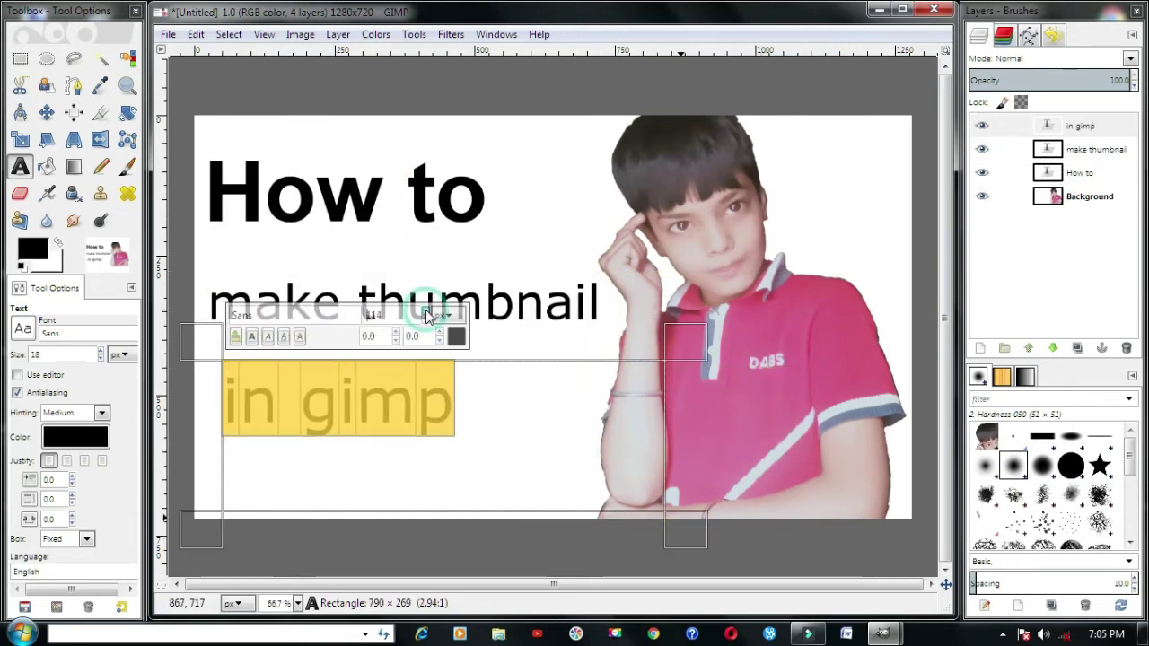
scroll(422, 316, "up", 20)
type("Arial Bold")
left_click(313, 395)
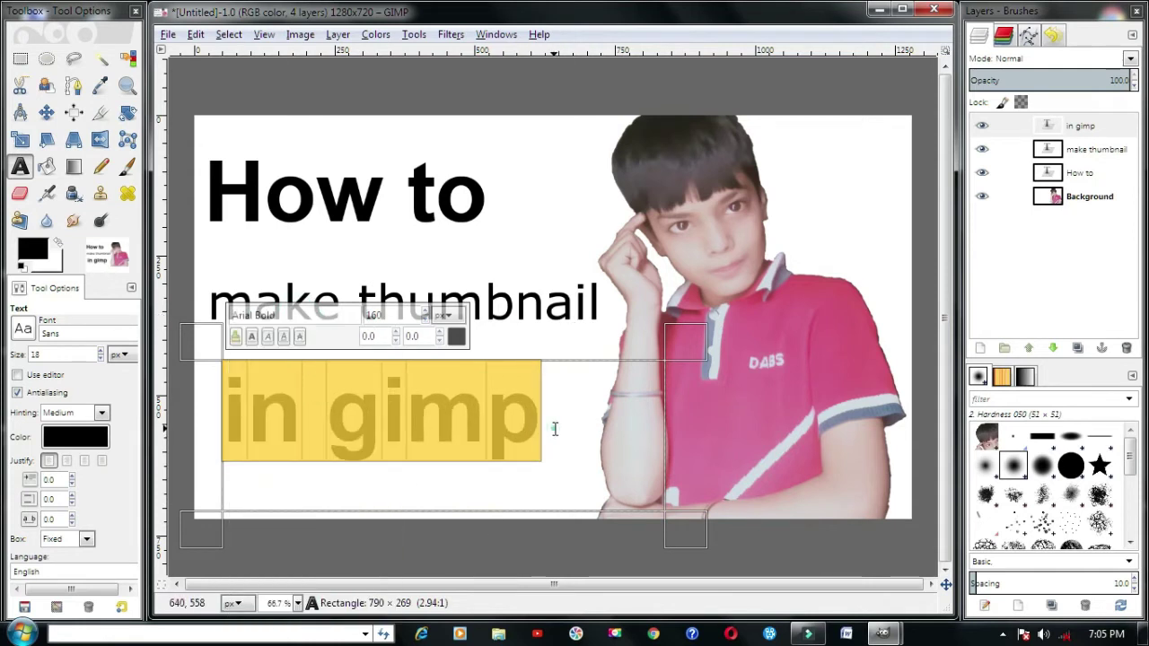
left_click(554, 428)
left_click(209, 449)
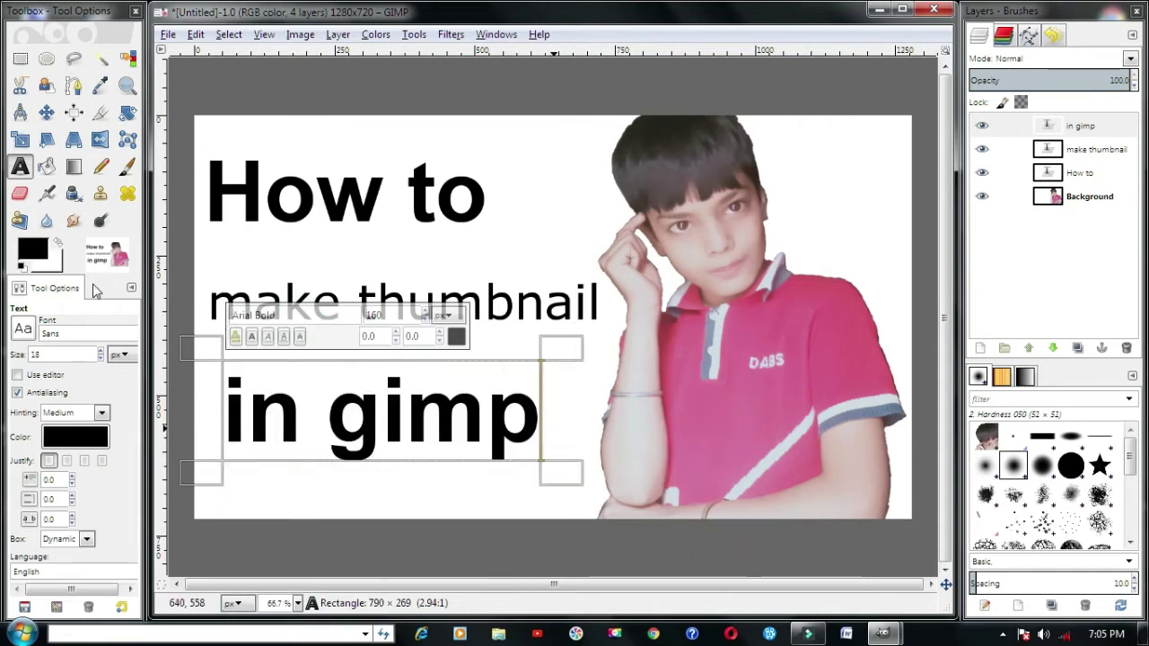
Move the "make thumbnail" and "in gimp" lines up, bringing "make thumbnail" close beneath "How to"
left_click(56, 117)
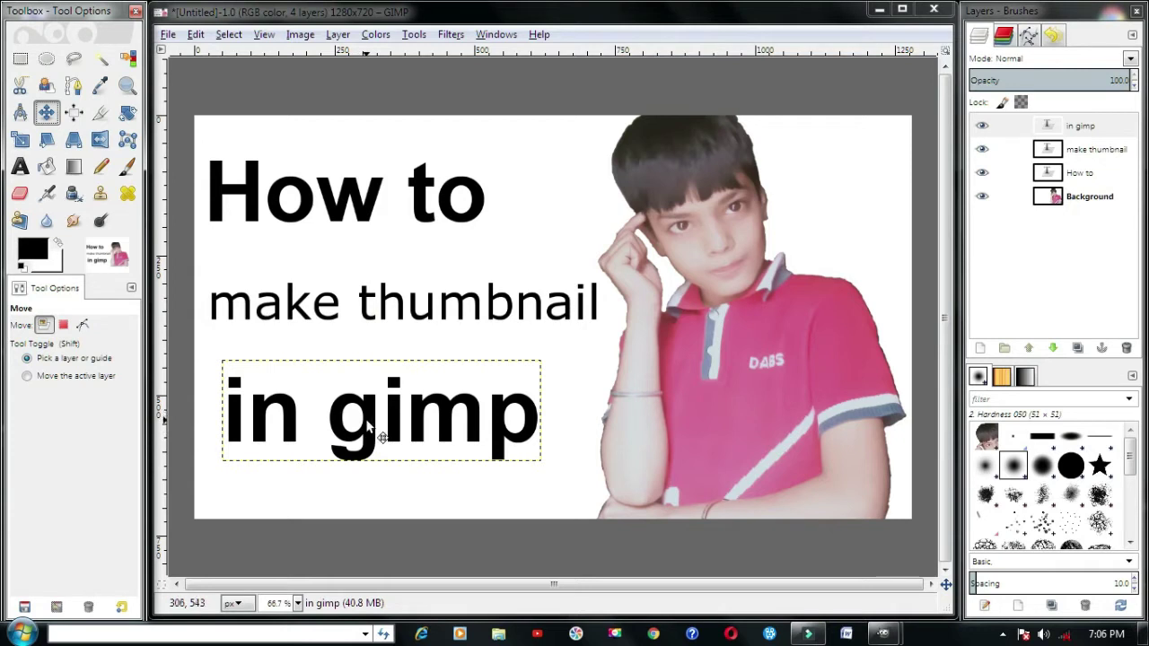
left_click_drag(367, 422, 352, 281)
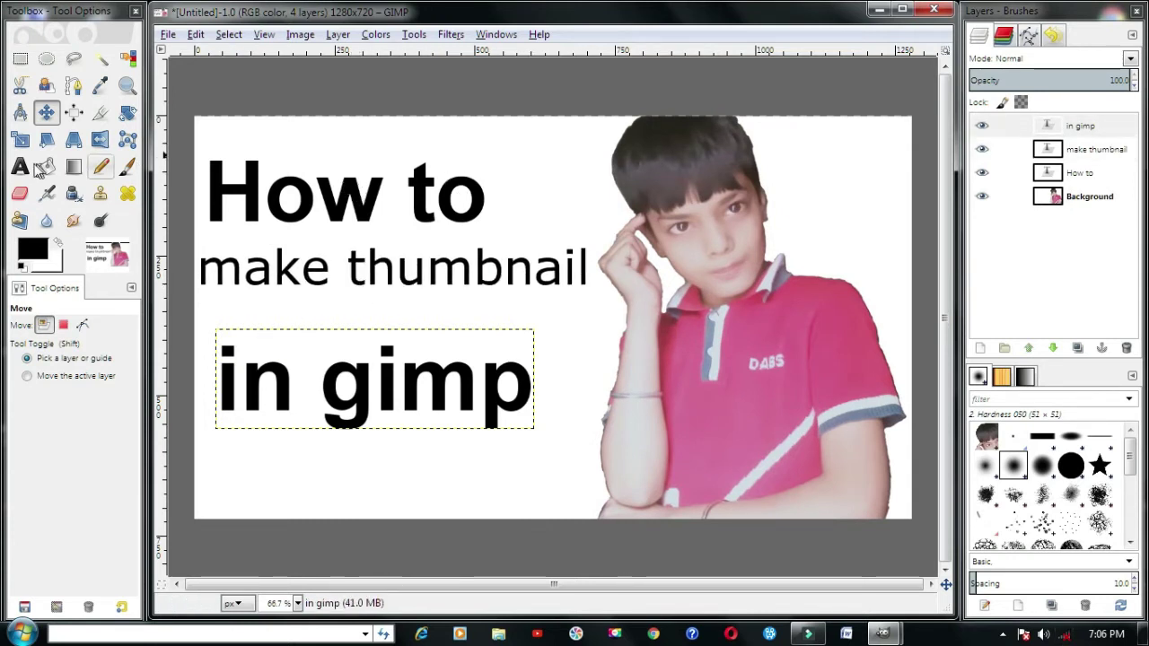
Format the "make thumbnail" text in Arial Bold at 90 px
left_click(20, 166)
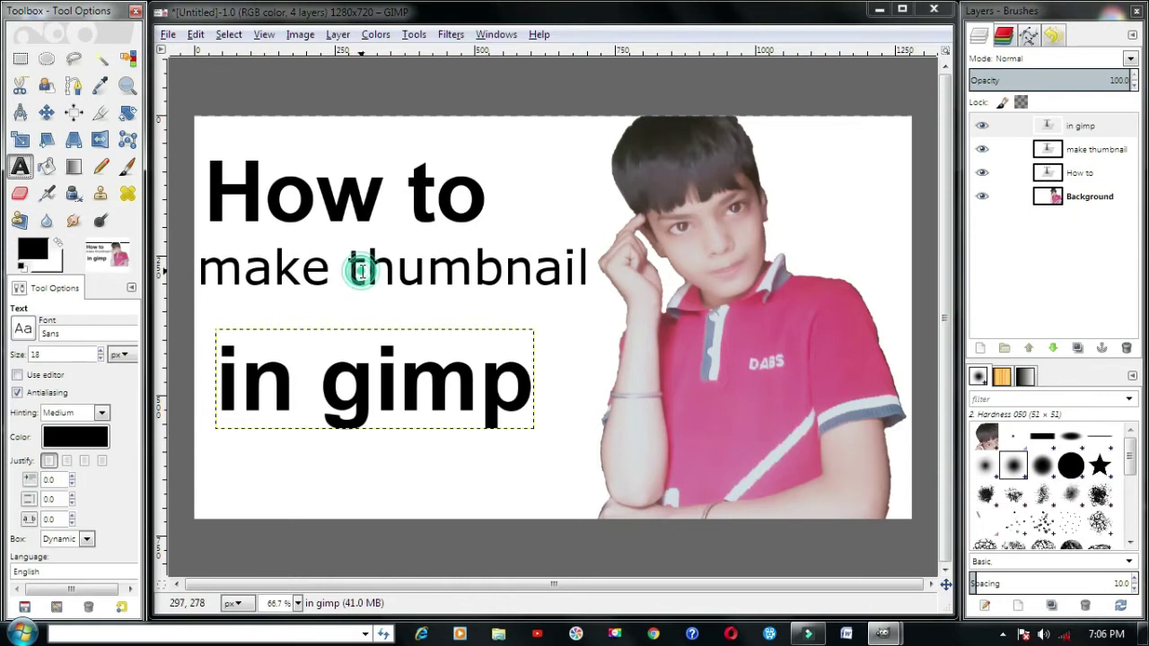
left_click_drag(592, 268, 135, 257)
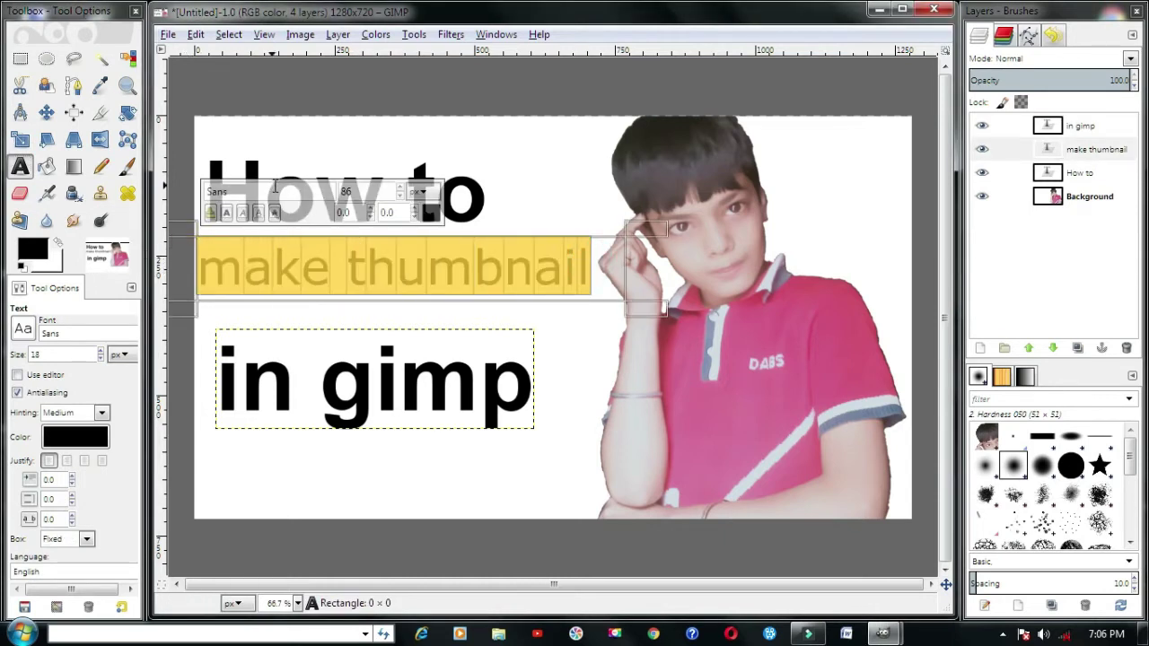
left_click(267, 191)
type("ari")
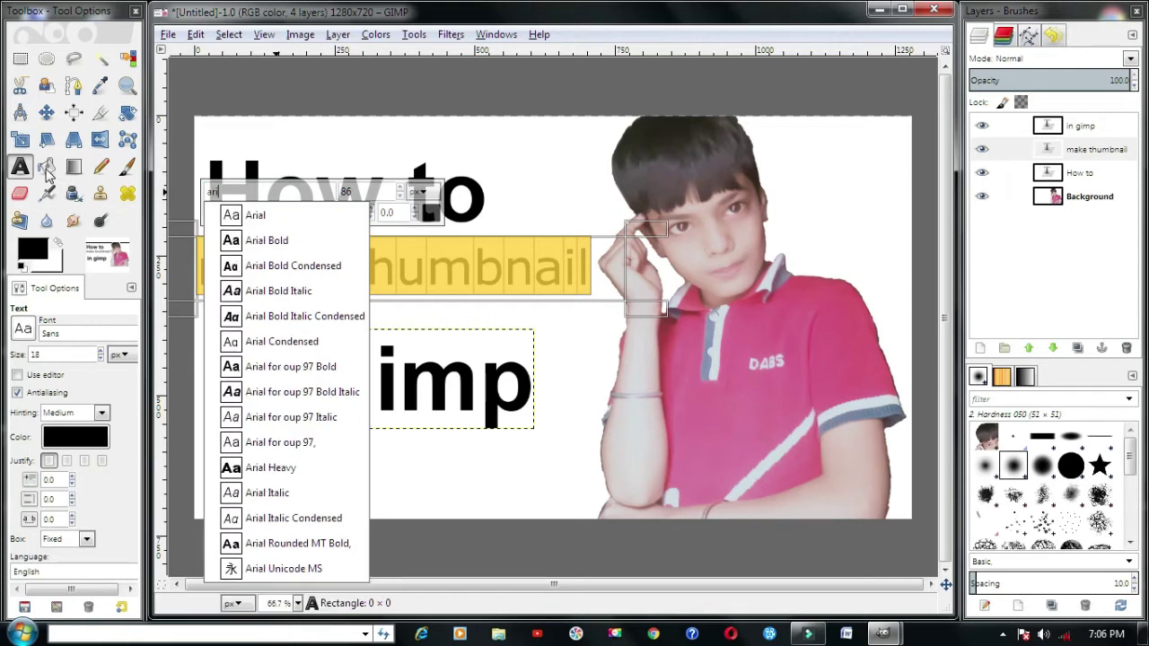
left_click(260, 240)
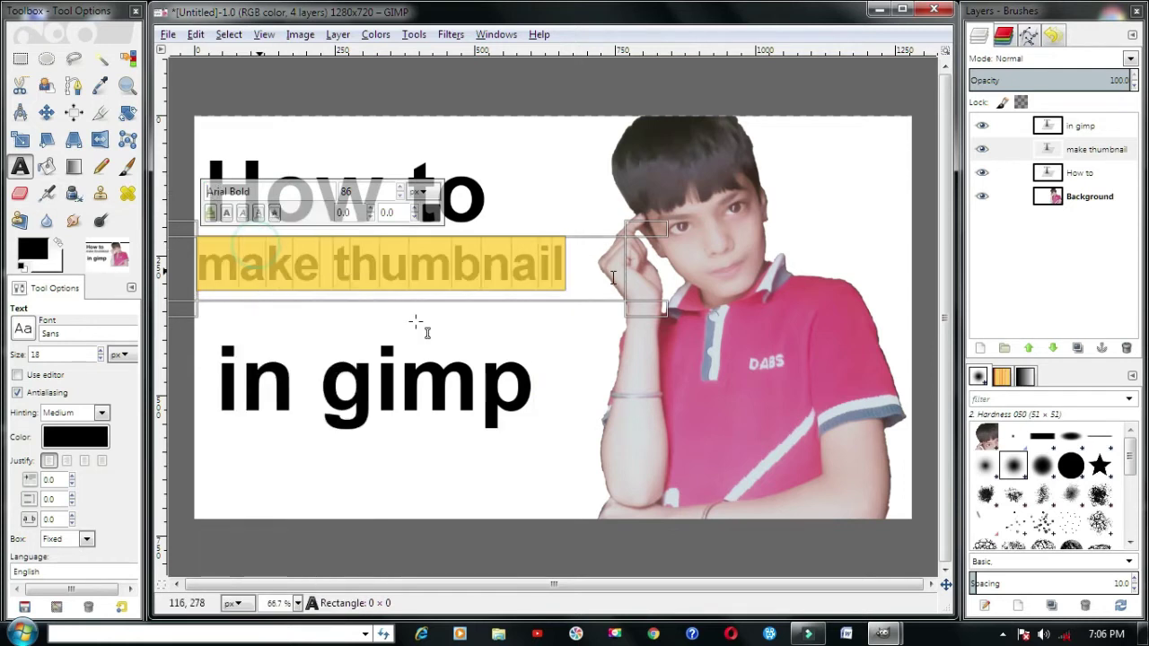
left_click(401, 187)
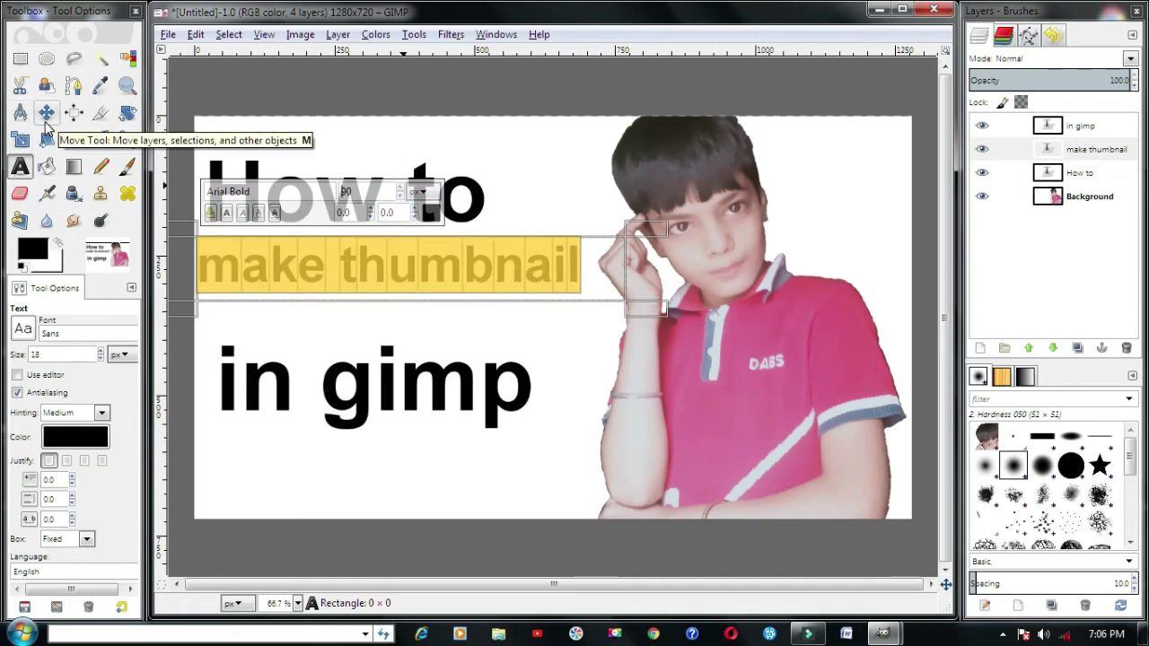
Shift "make thumbnail" slightly left and move "in gimp" up directly beneath it
left_click(46, 123)
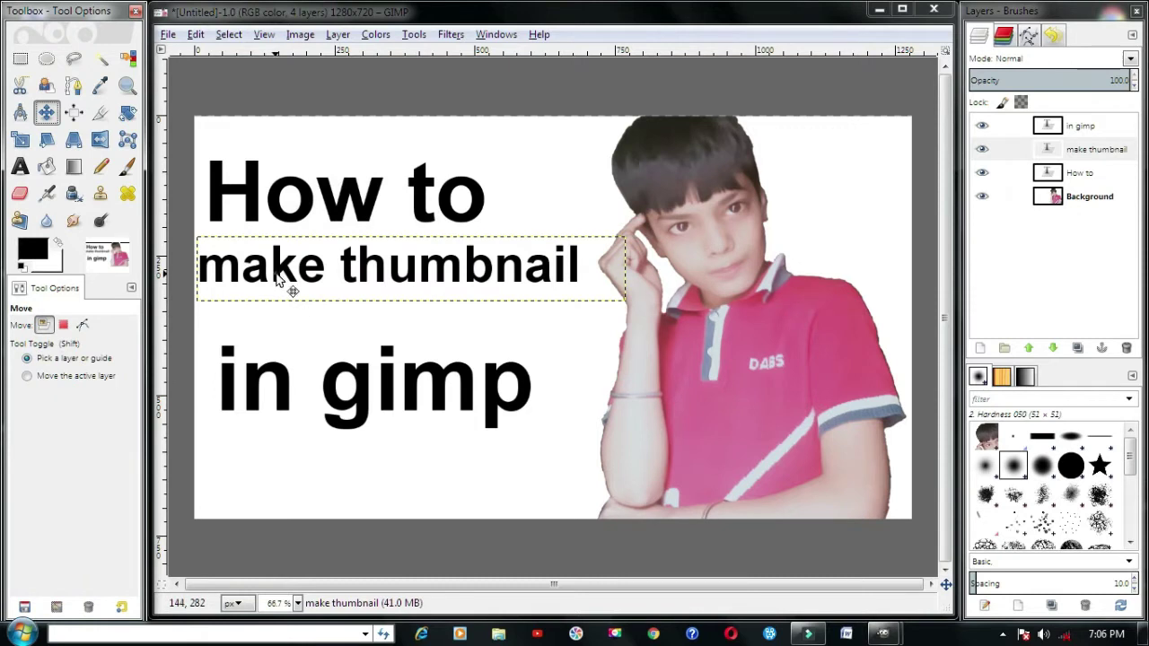
left_click_drag(279, 281, 277, 282)
left_click(280, 368)
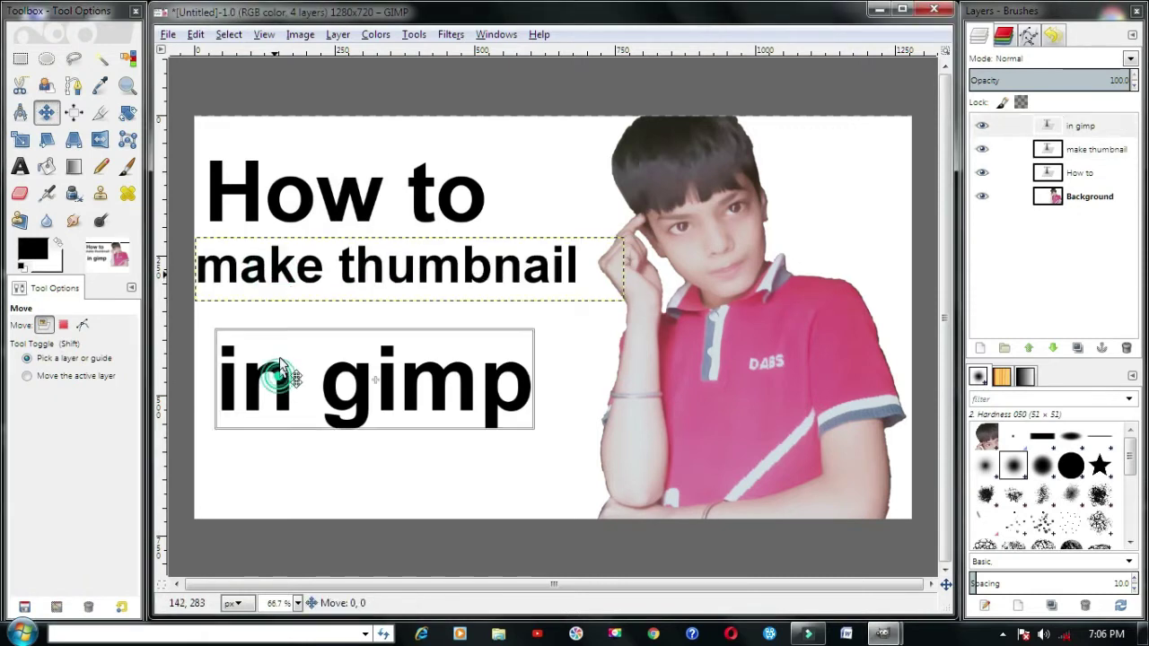
left_click_drag(280, 368, 271, 339)
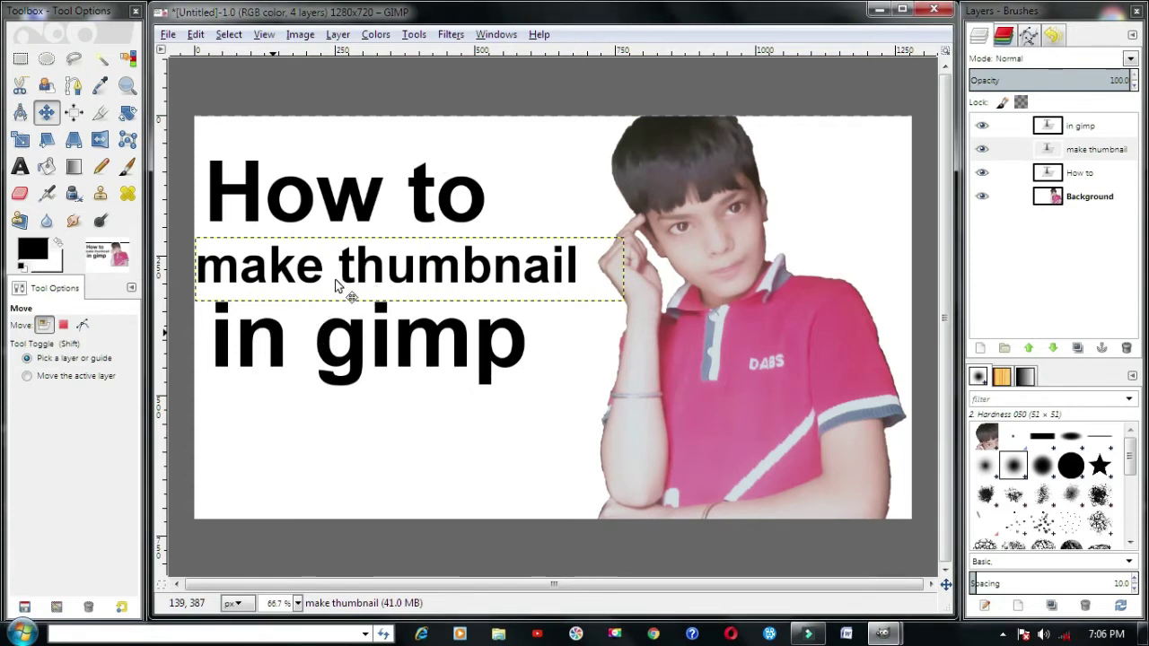
Fine-tune the title spacing by nudging "make thumbnail" right, "How to" up and right, and "in gimp" down and right
left_click(596, 265)
left_click_drag(453, 283, 461, 287)
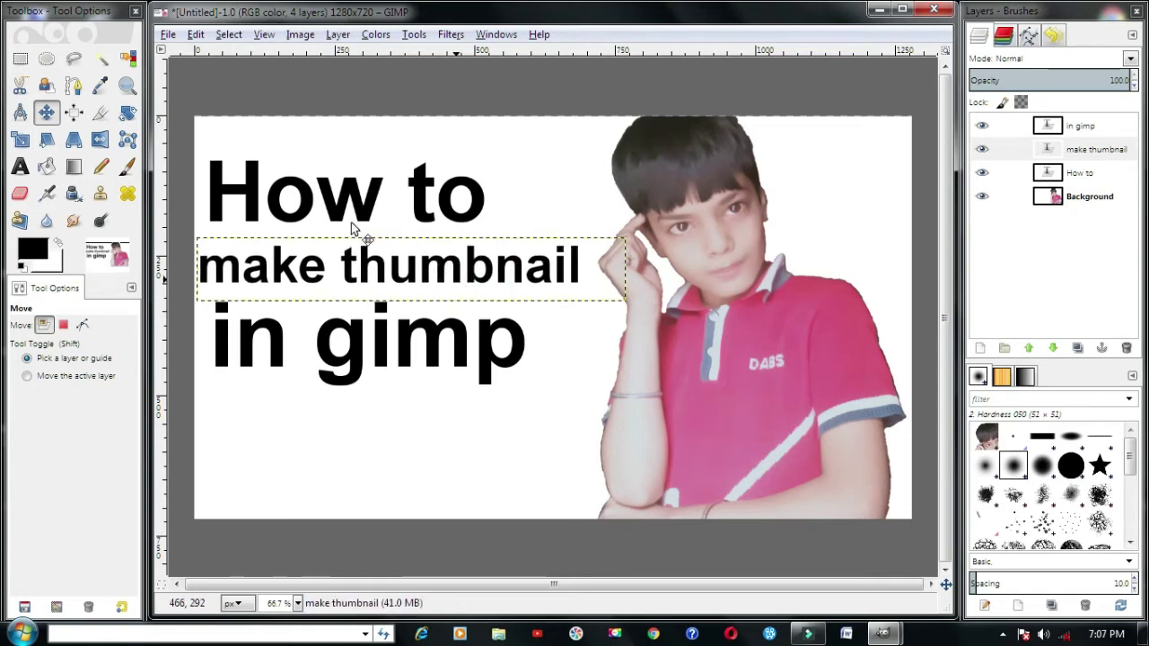
left_click_drag(421, 213, 428, 209)
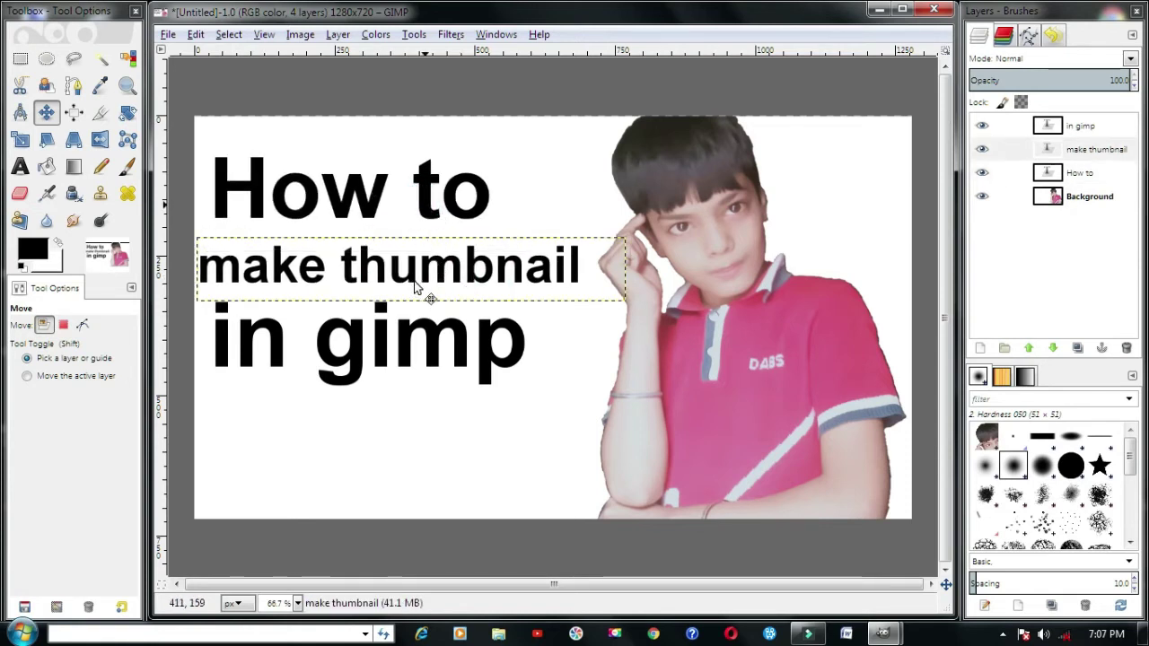
left_click(416, 281)
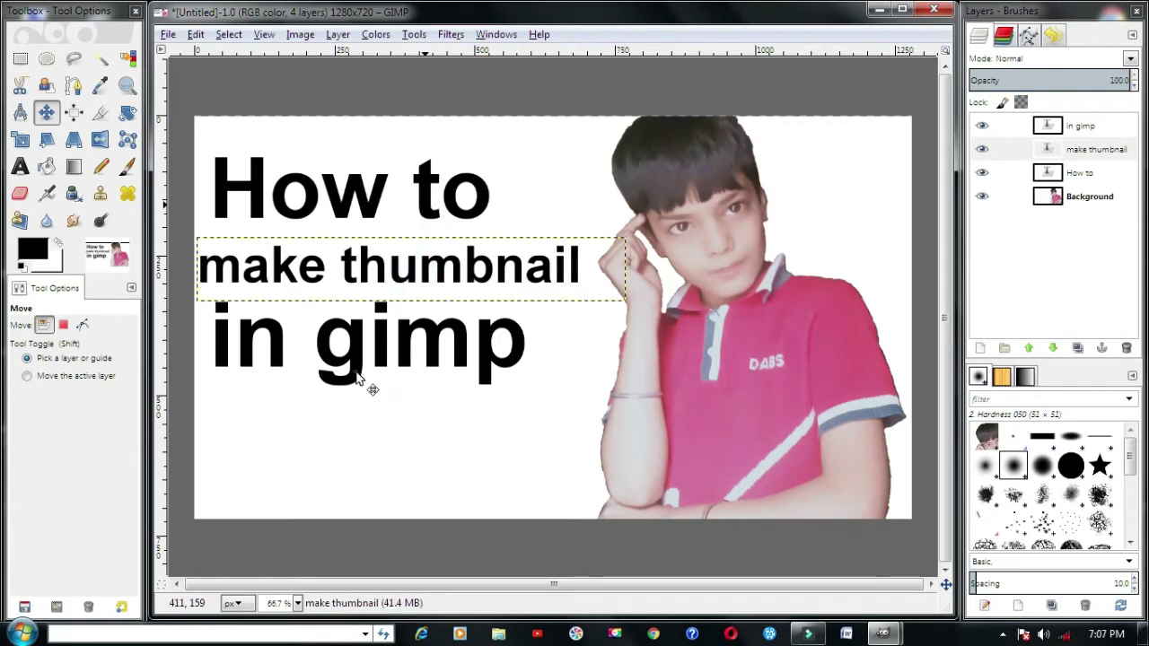
left_click_drag(357, 372, 375, 390)
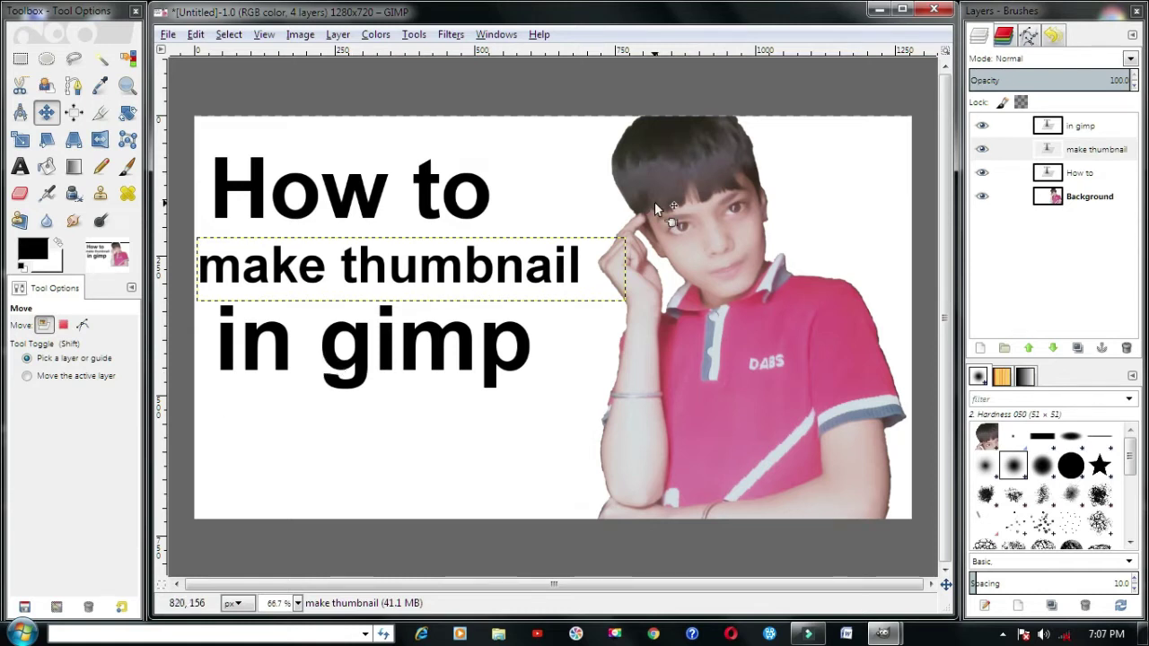
Open the logo image gimp.jpg from the videos folder on New Volume (H:)
key("ctrl+o")
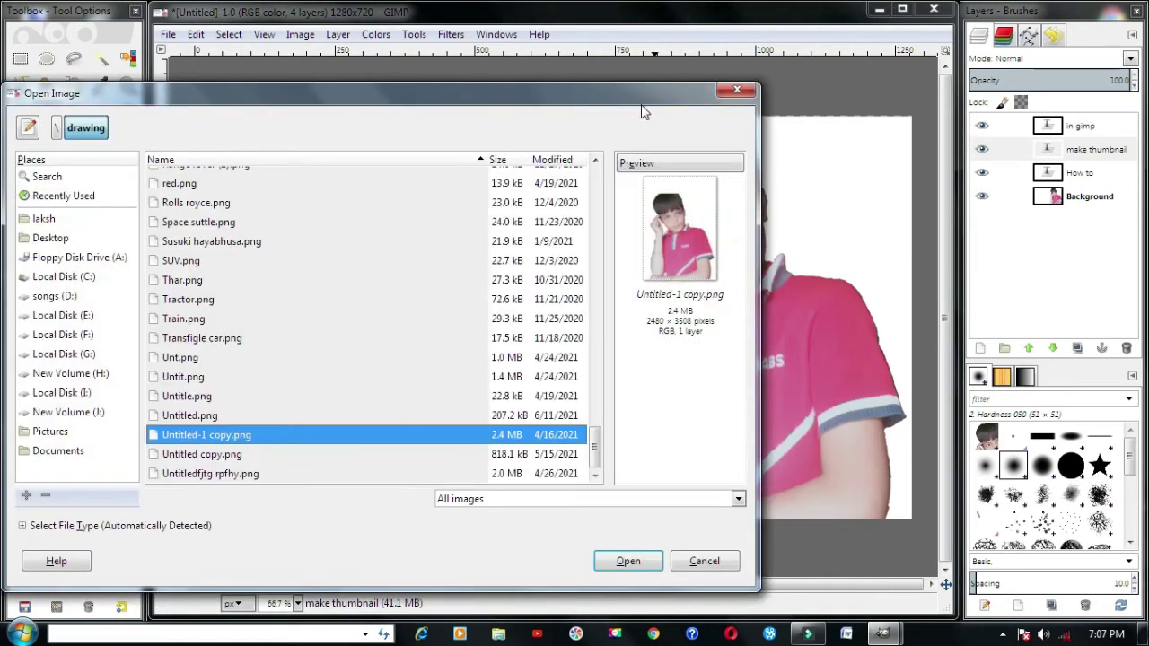
left_click(72, 374)
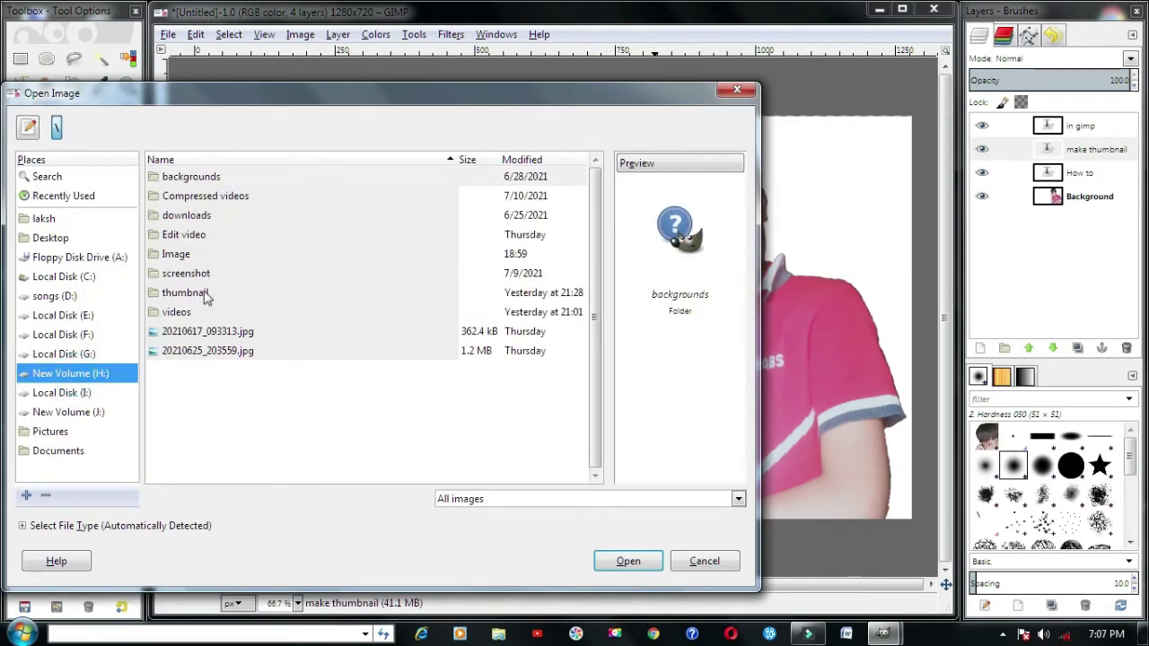
double_click(195, 310)
left_click(198, 312)
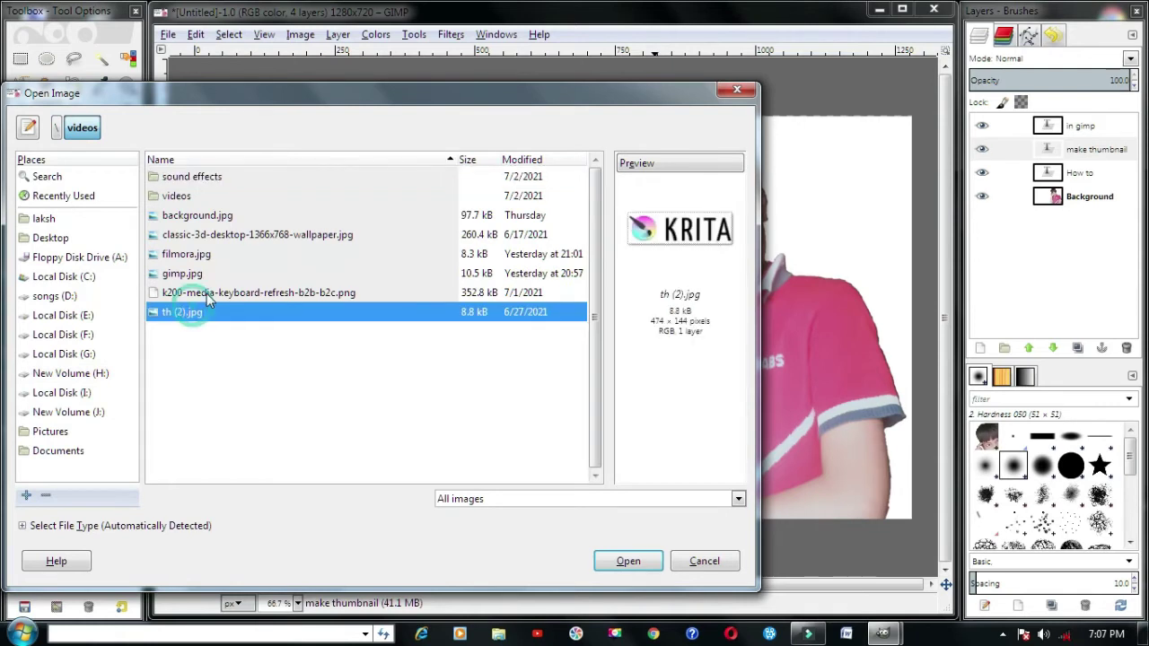
left_click(184, 274)
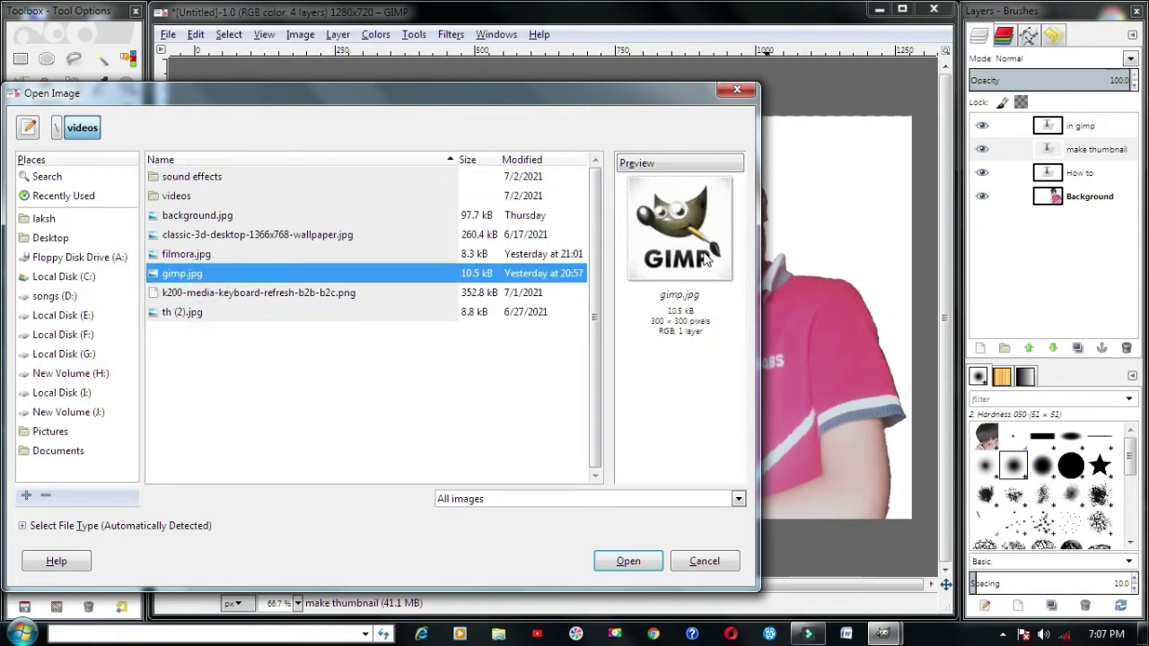
left_click(625, 563)
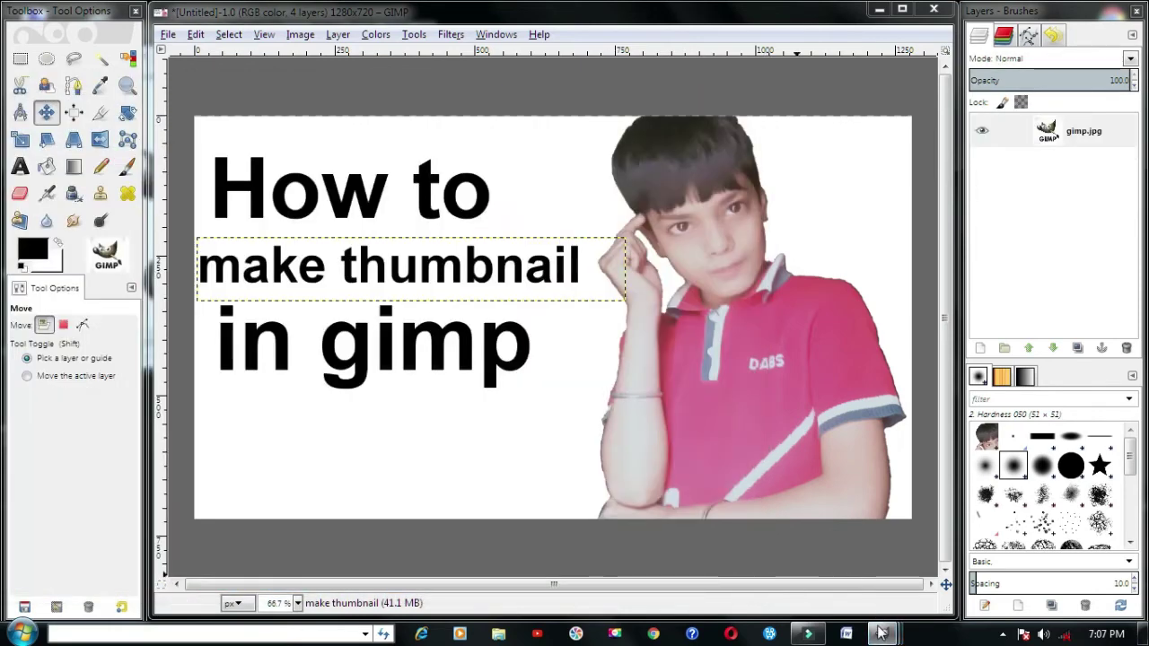
Bring the gimp.jpg image window to the front, move it fully into view and enlarge it
mouse_move(882, 633)
left_click(1019, 561)
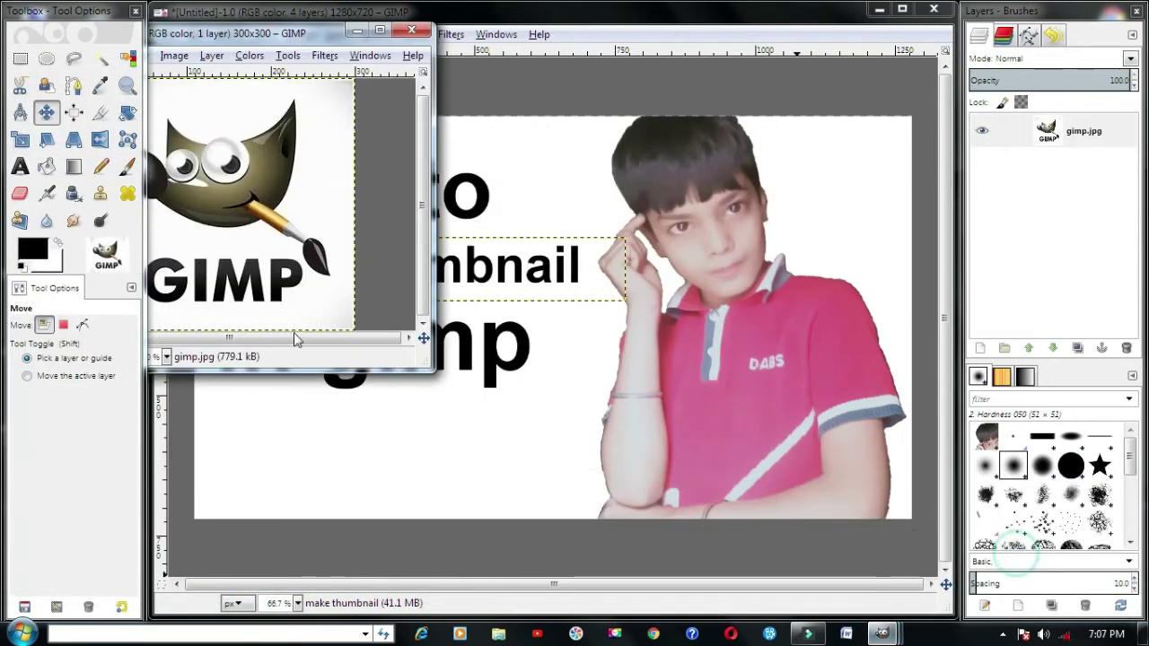
left_click_drag(222, 39, 395, 105)
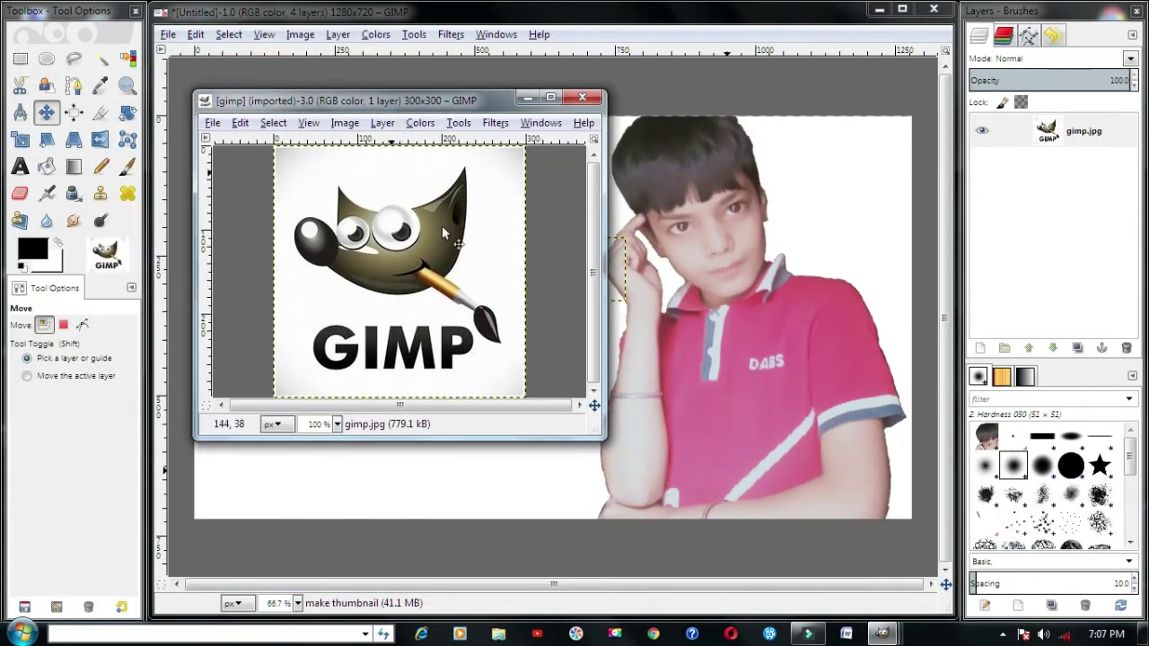
left_click_drag(606, 438, 754, 586)
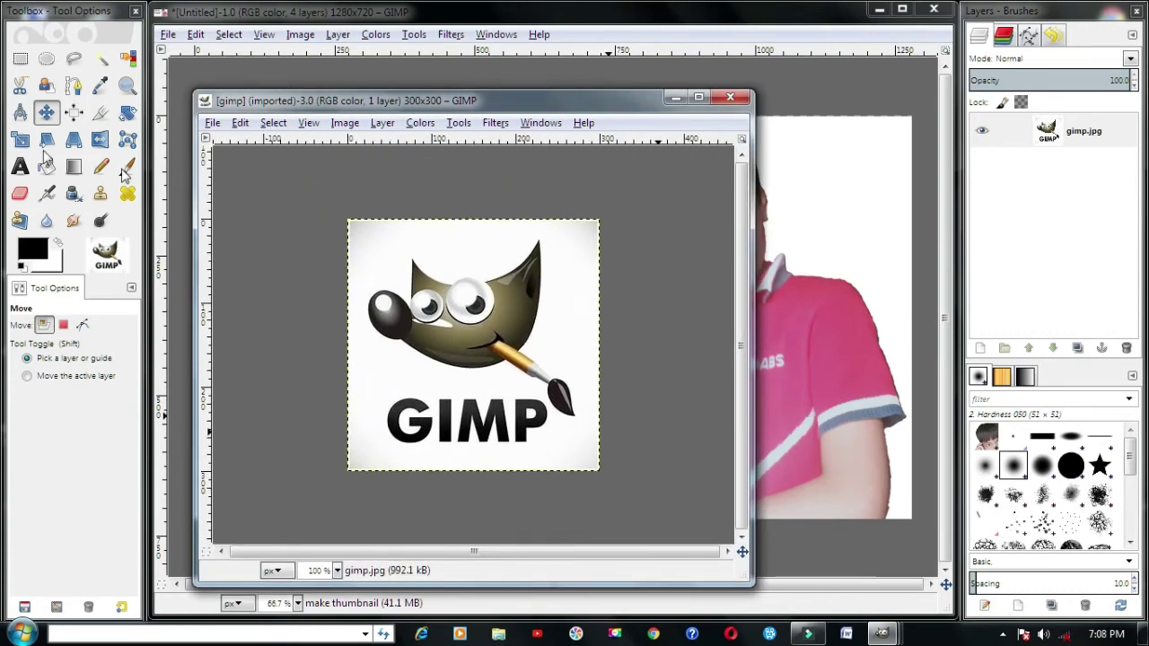
Try selecting the GIMP logo's white background by color and clear the selection
left_click(131, 63)
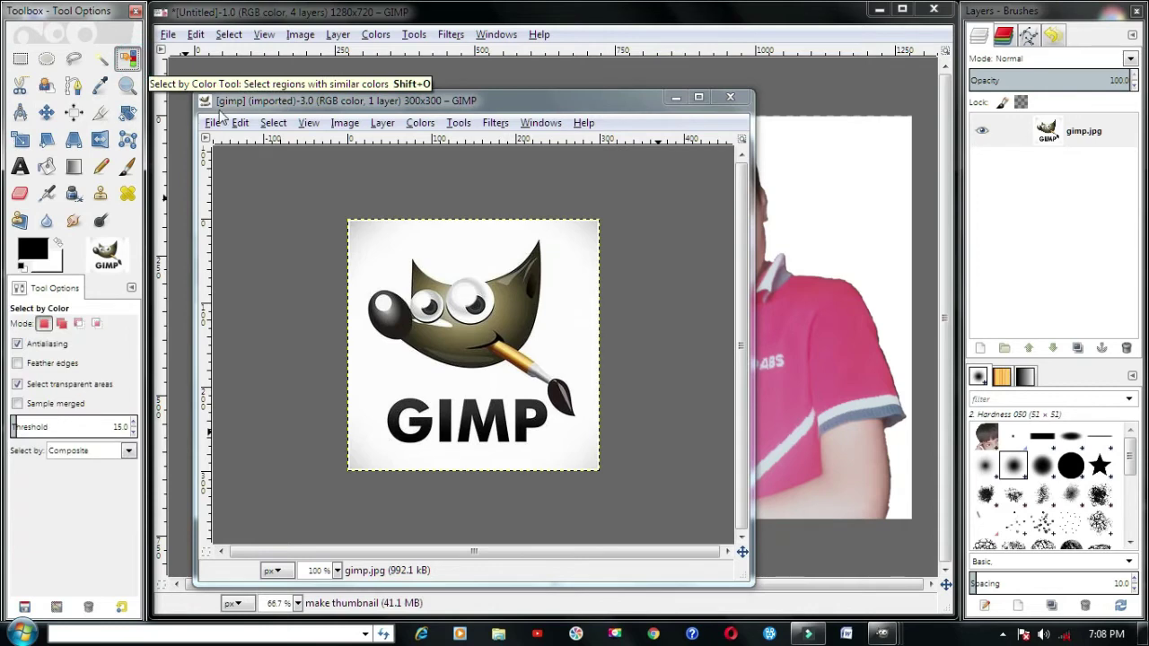
left_click(453, 238)
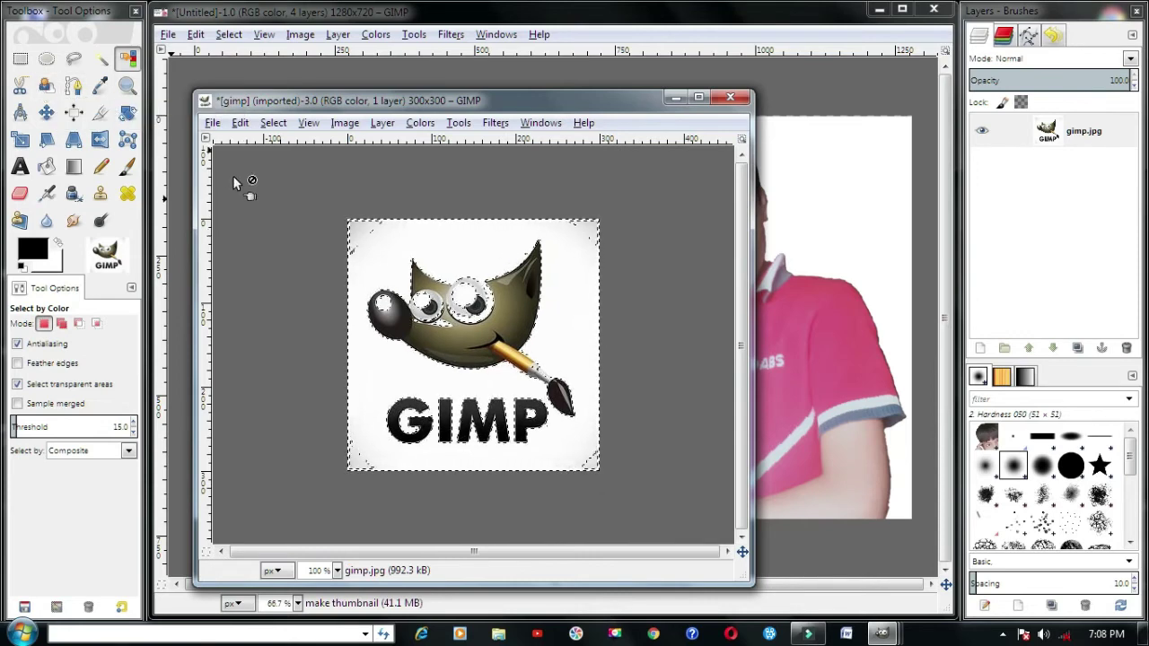
key("ctrl")
key("ctrl+shift+a")
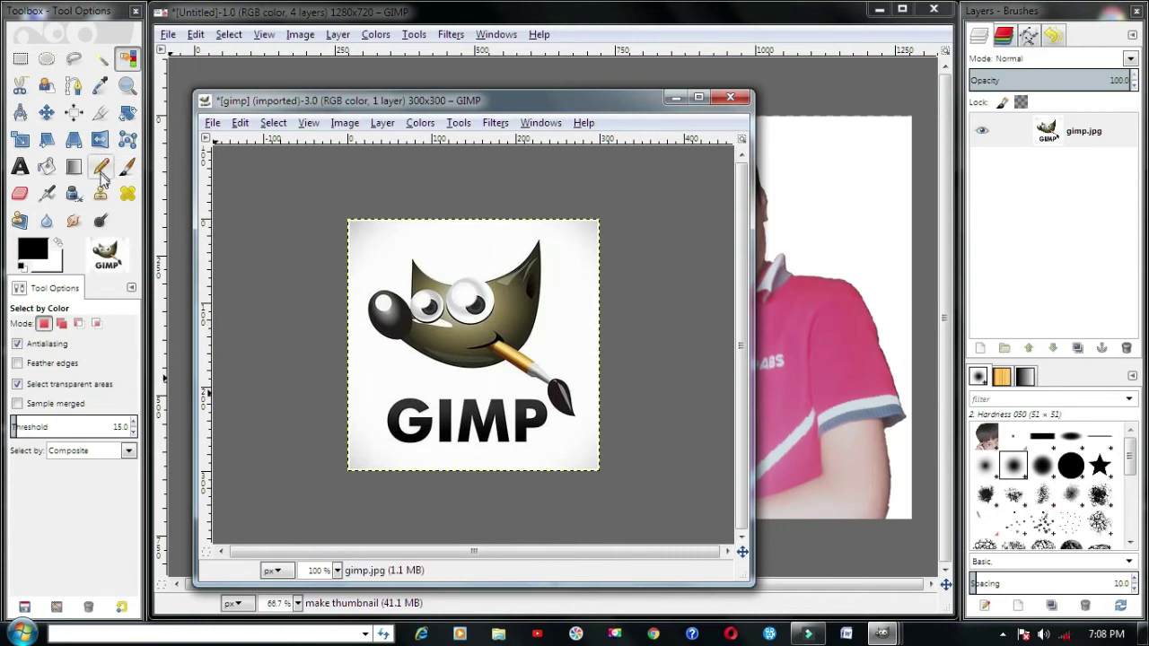
Start a path at the top of the logo's nose and trace the nose edge to where it meets the head
key("z")
left_click(435, 305)
left_click(436, 305)
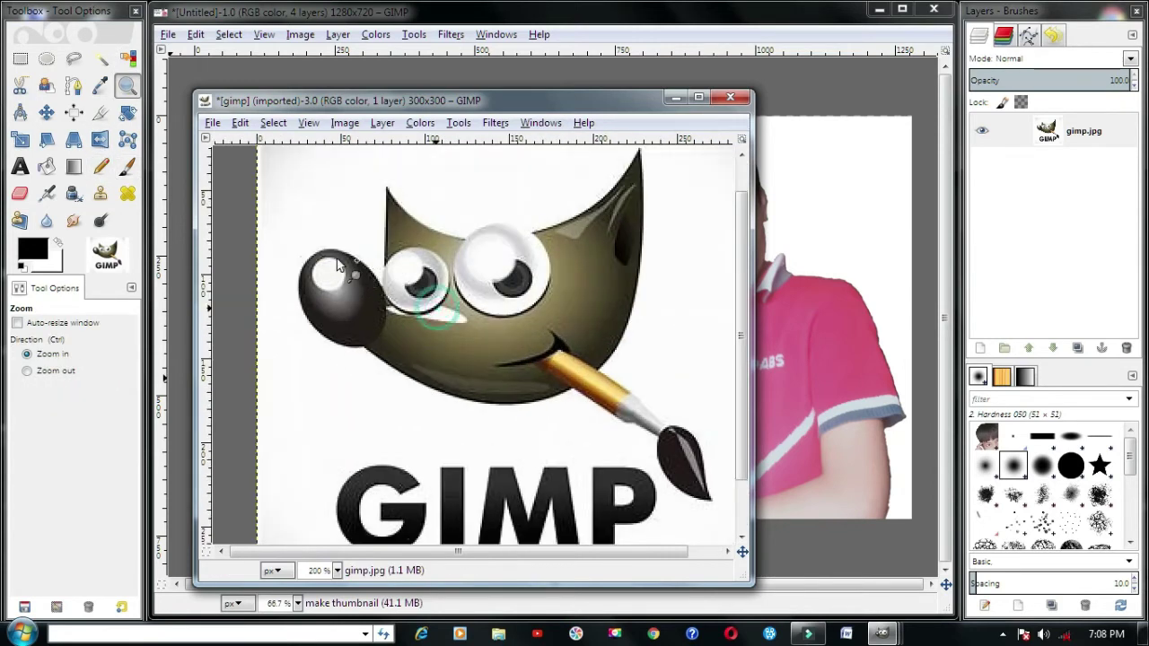
left_click(339, 265)
left_click(323, 238)
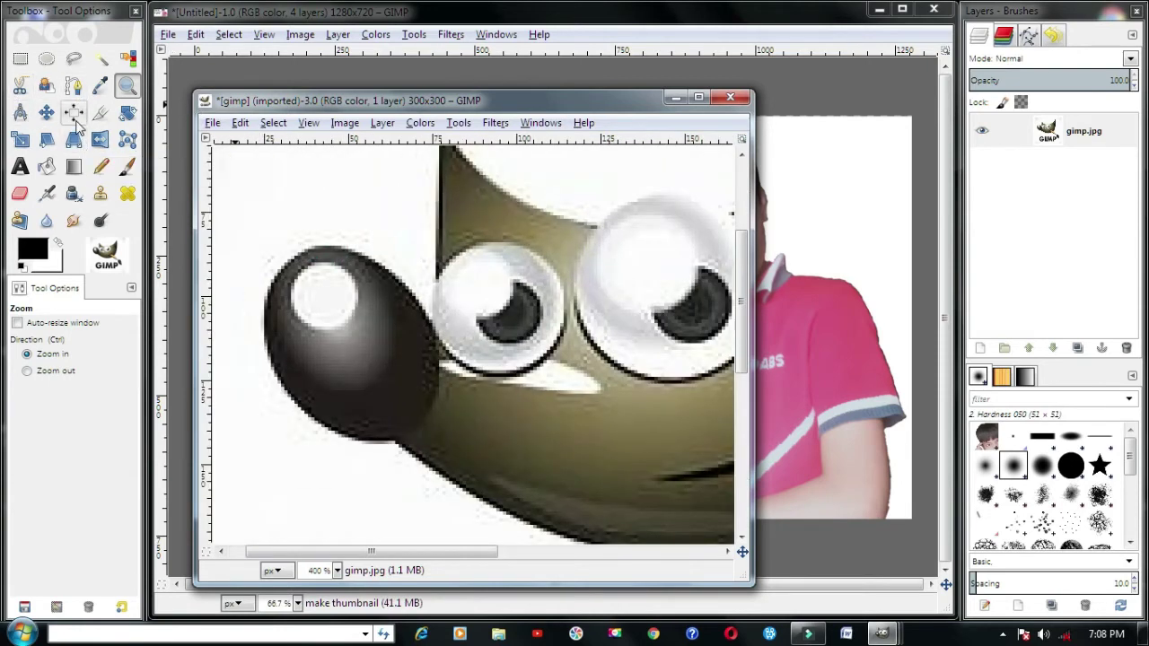
key("p")
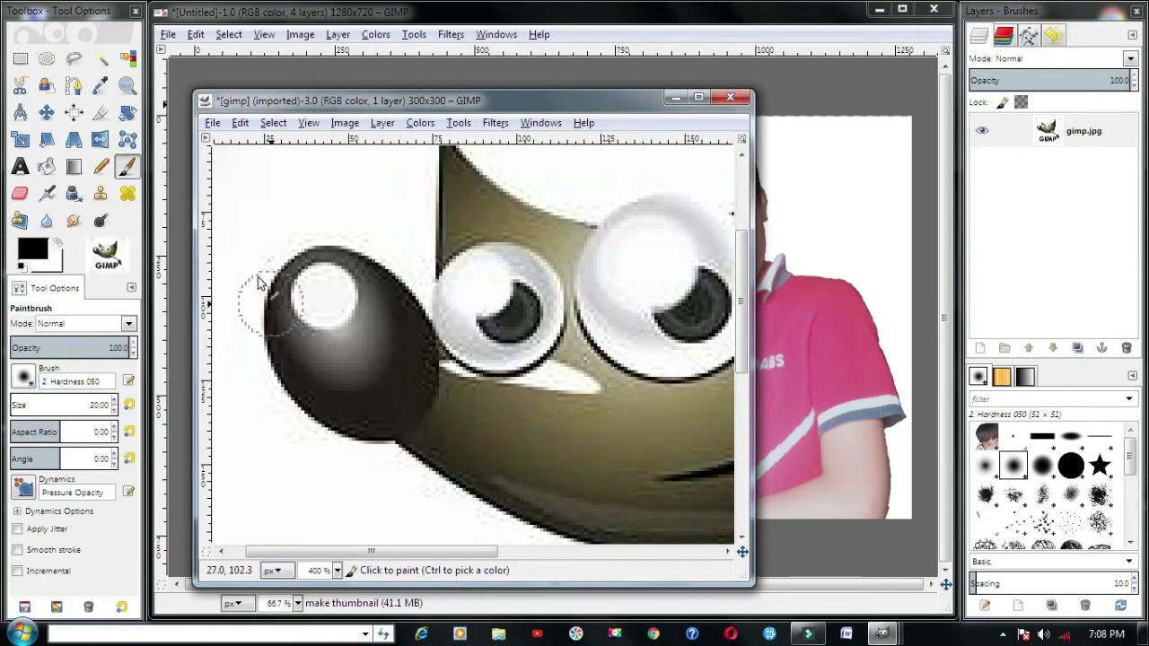
left_click(76, 92)
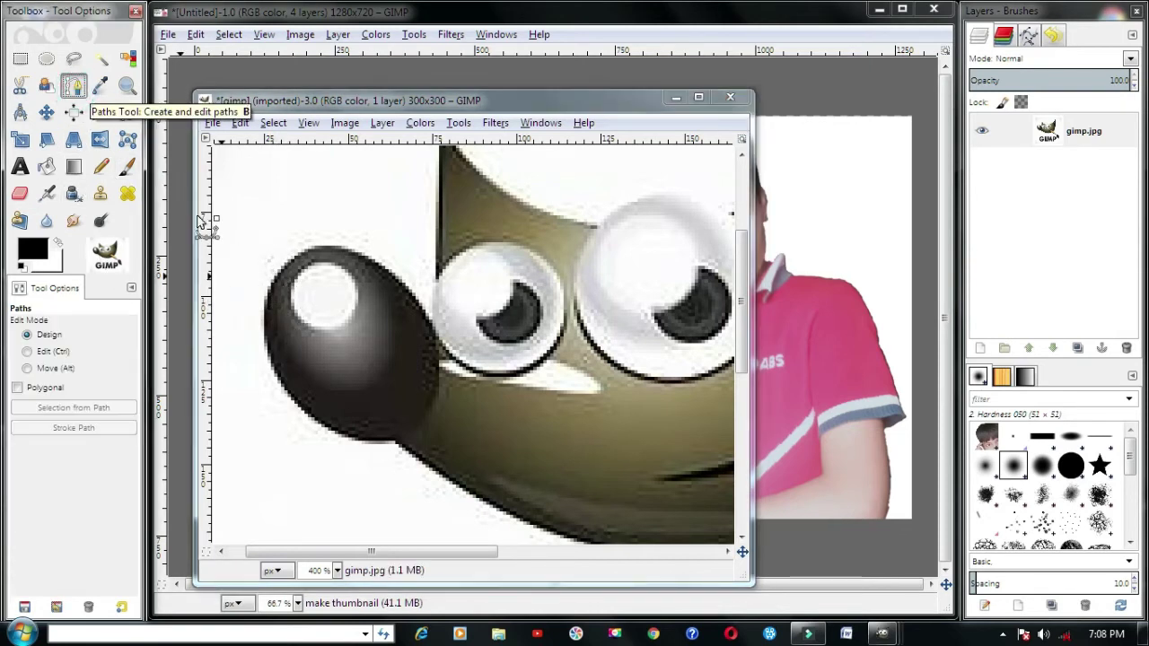
left_click(322, 245)
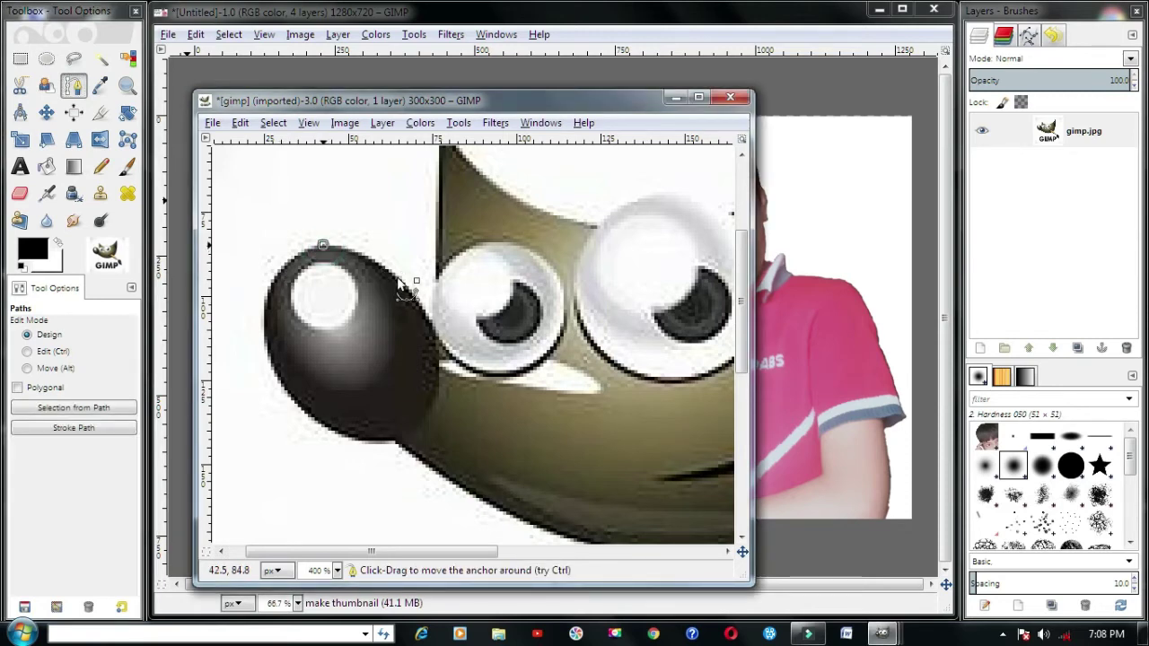
left_click_drag(398, 279, 436, 304)
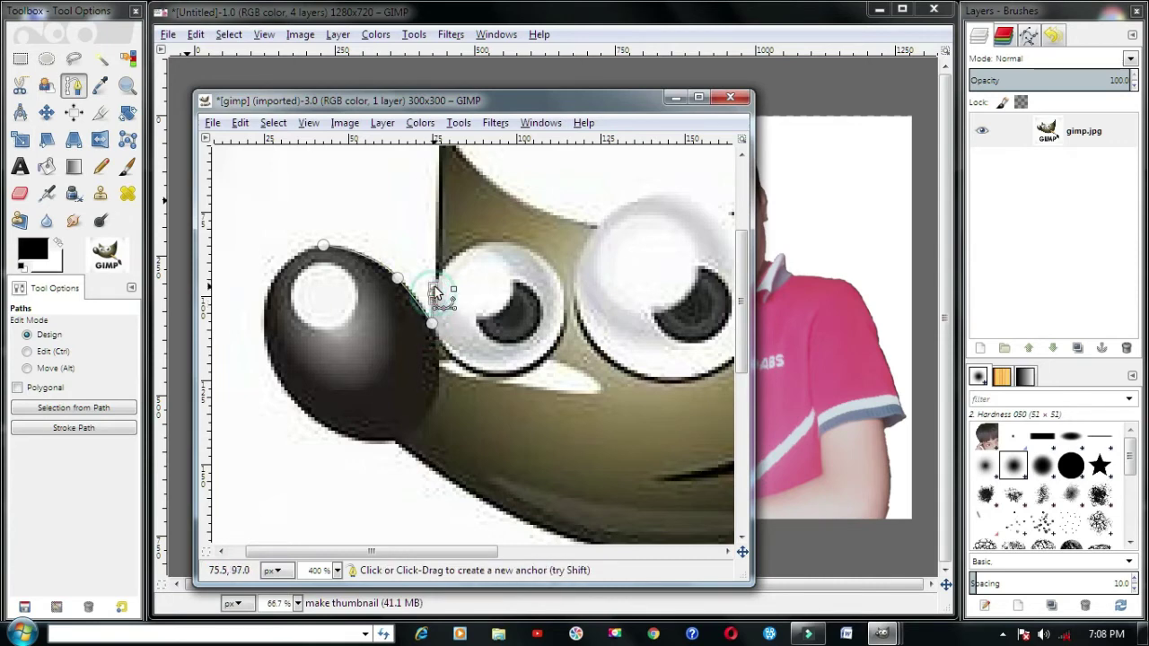
Continue the path up the left ear, along the top of the head and over the larger eye toward the right ear
left_click(437, 267)
left_click_drag(738, 346, 739, 322)
left_click(440, 187)
left_click_drag(540, 274, 576, 289)
left_click_drag(666, 259, 676, 263)
left_click(601, 289)
left_click_drag(472, 551, 571, 551)
left_click_drag(513, 269, 529, 279)
left_click_drag(621, 240, 662, 216)
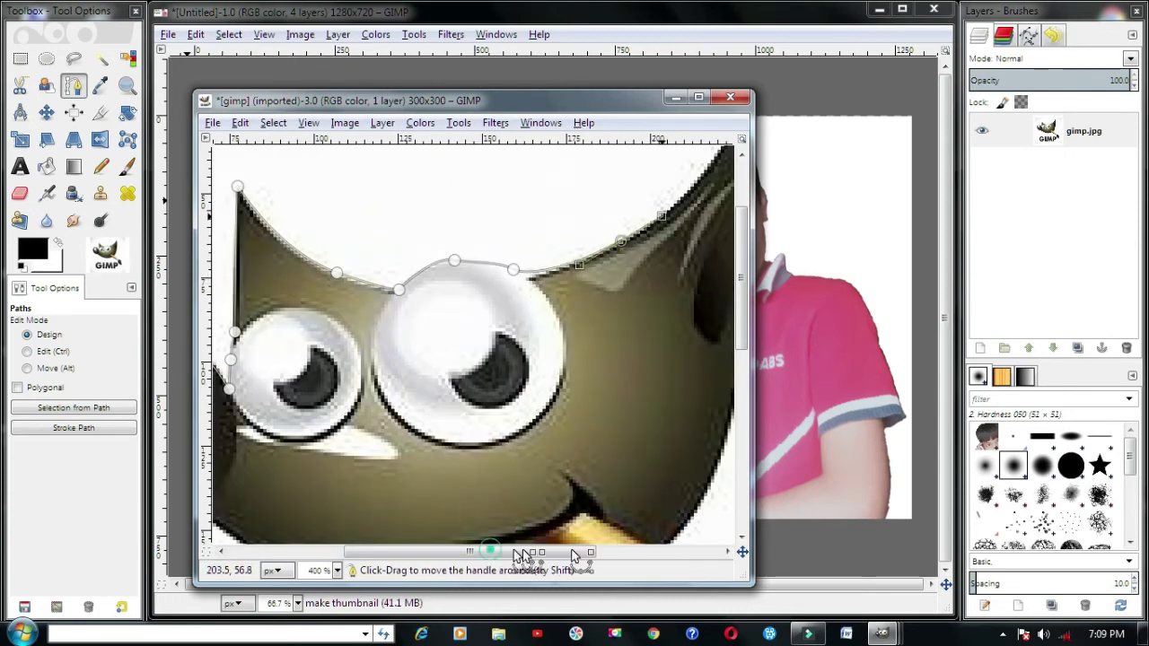
Extend the path around the right ear tip and down the right side of the head to the paintbrush handle
left_click_drag(490, 550, 594, 550)
left_click_drag(740, 277, 740, 236)
left_click_drag(486, 286, 534, 267)
left_click_drag(523, 500, 500, 531)
left_click_drag(740, 305, 740, 364)
mouse_move(500, 368)
left_mouse_down()
mouse_move(523, 316)
mouse_move(435, 445)
left_mouse_up()
left_click(477, 461)
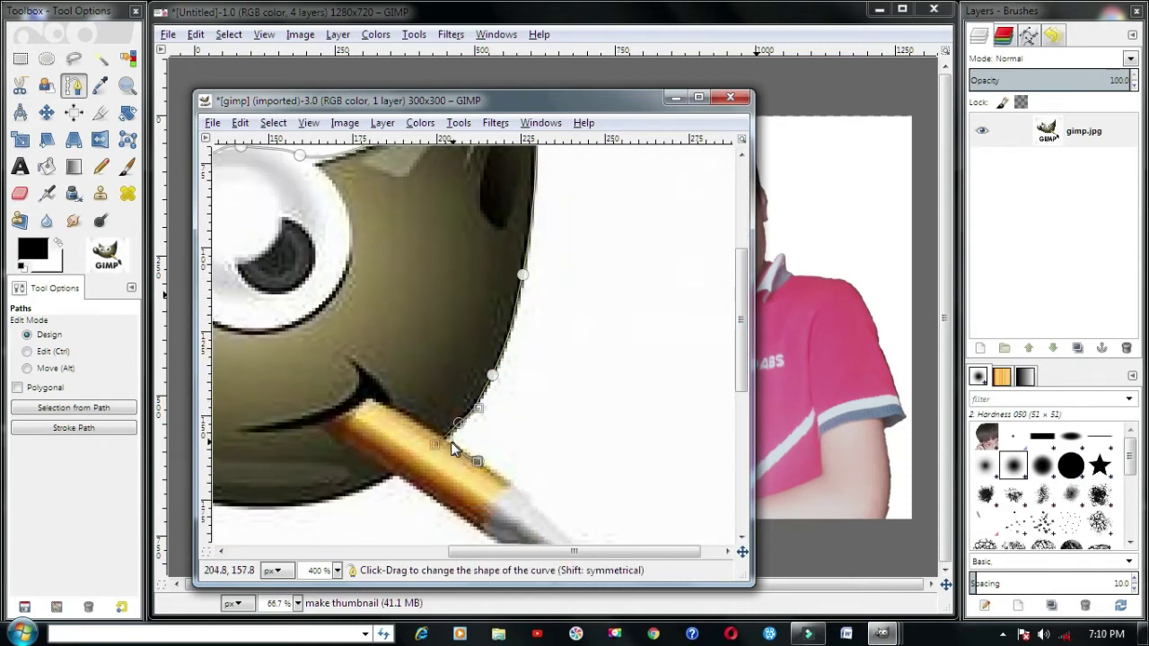
left_click(477, 461)
left_click(503, 476)
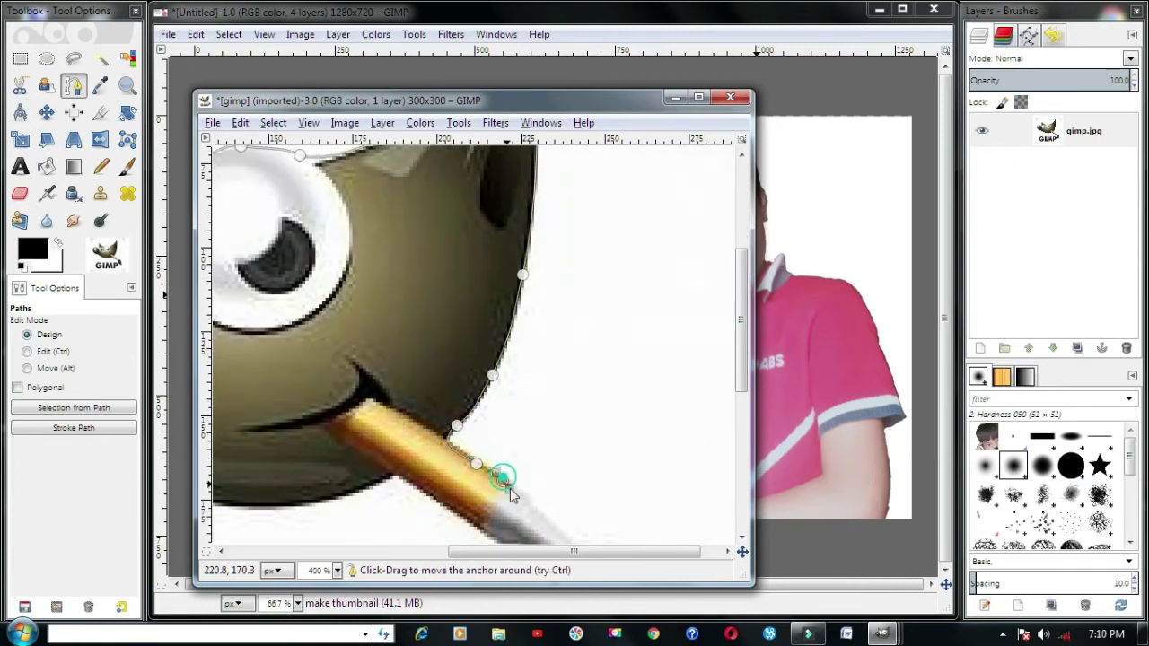
key("ctrl+z")
key("ctrl+z")
key("ctrl+z")
Trace the path along the upper edge of the paintbrush handle down to the start of the bristles
left_click(478, 462)
left_click(507, 483)
left_click(551, 519)
scroll(662, 411, "down", 4)
left_click(581, 332)
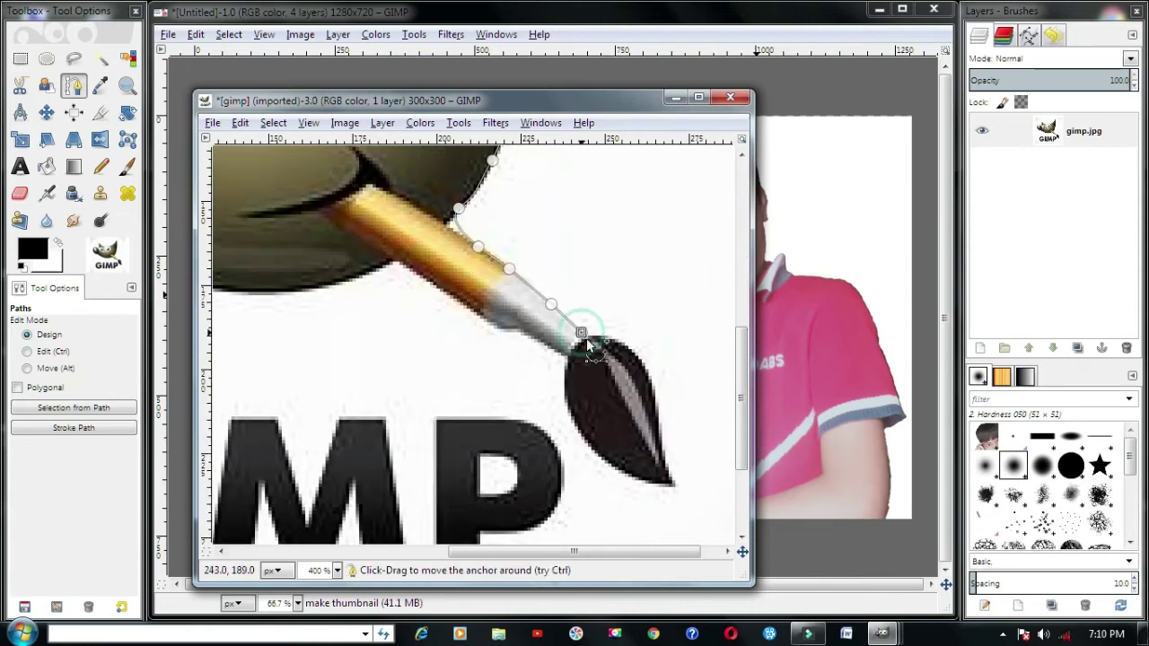
Outline the dark bristles with path anchors and return along their lower side to the silver ferrule
left_click(636, 356)
left_click(657, 429)
left_click(670, 470)
mouse_move(611, 465)
left_mouse_down()
mouse_move(572, 437)
mouse_move(571, 363)
mouse_move(572, 374)
left_mouse_up()
key("ctrl+z")
left_click(519, 327)
left_click(566, 361)
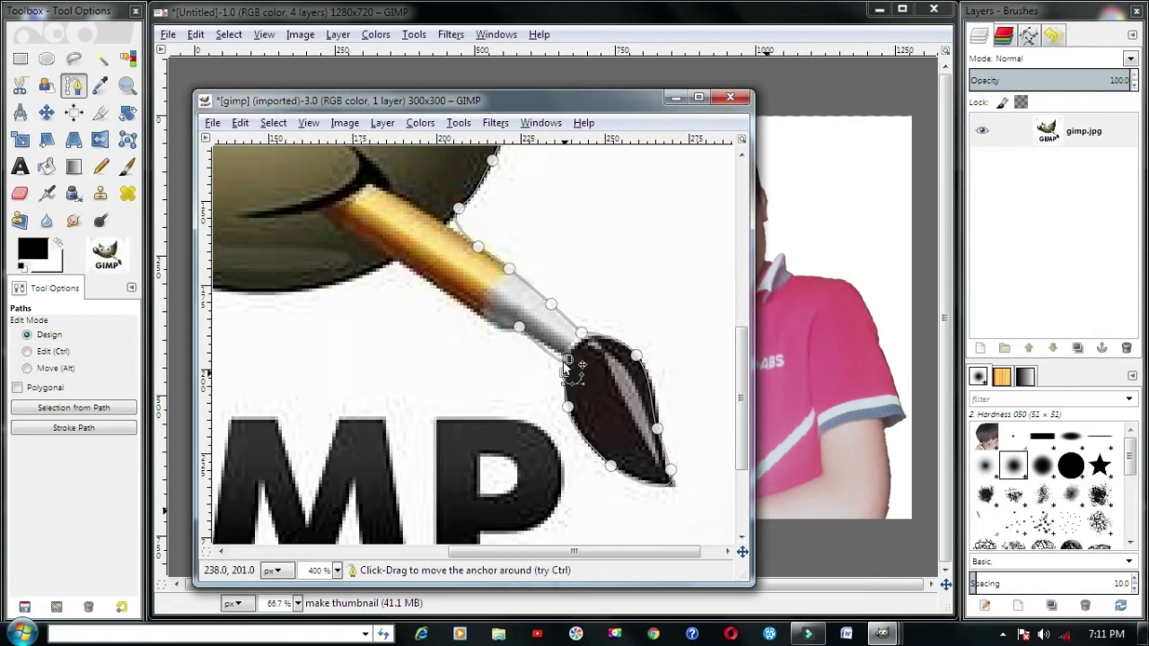
Trace the path back along the lower edge of the paintbrush handle and onto the underside of the head
left_click(519, 327)
left_click(497, 330)
left_click(391, 258)
left_click_drag(556, 551, 501, 551)
mouse_move(378, 294)
left_mouse_down()
mouse_move(320, 300)
mouse_move(296, 290)
left_mouse_up()
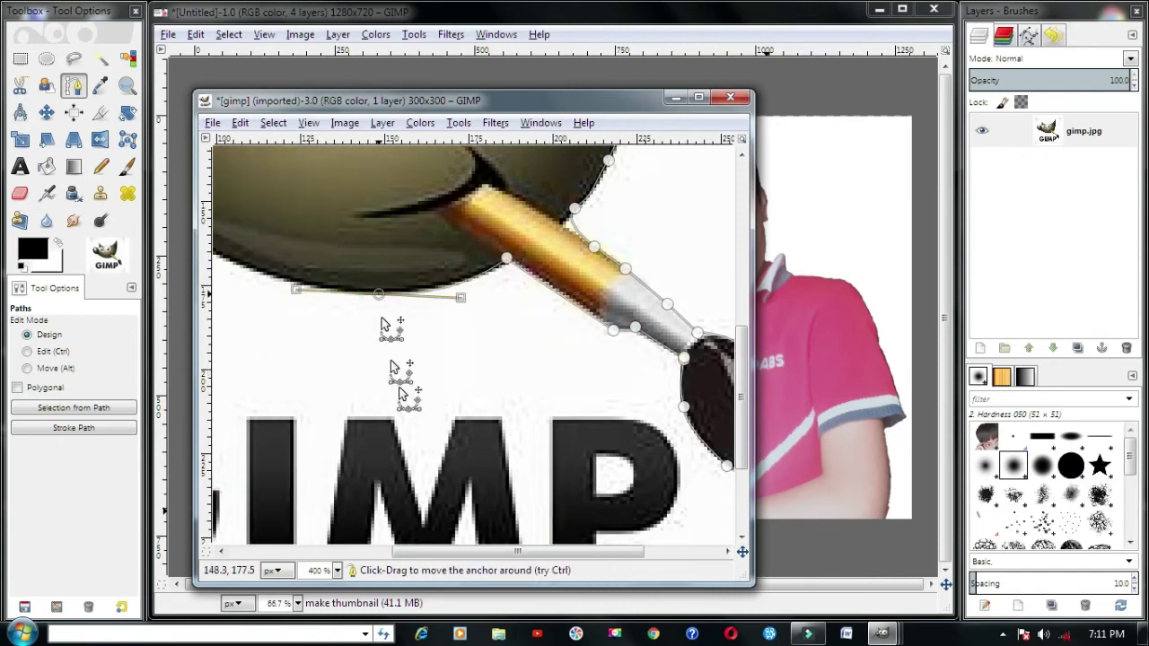
Continue the path along the chin to the nose and curve it around the nose's lower edge
left_click_drag(440, 551, 361, 551)
left_click_drag(354, 241, 269, 183)
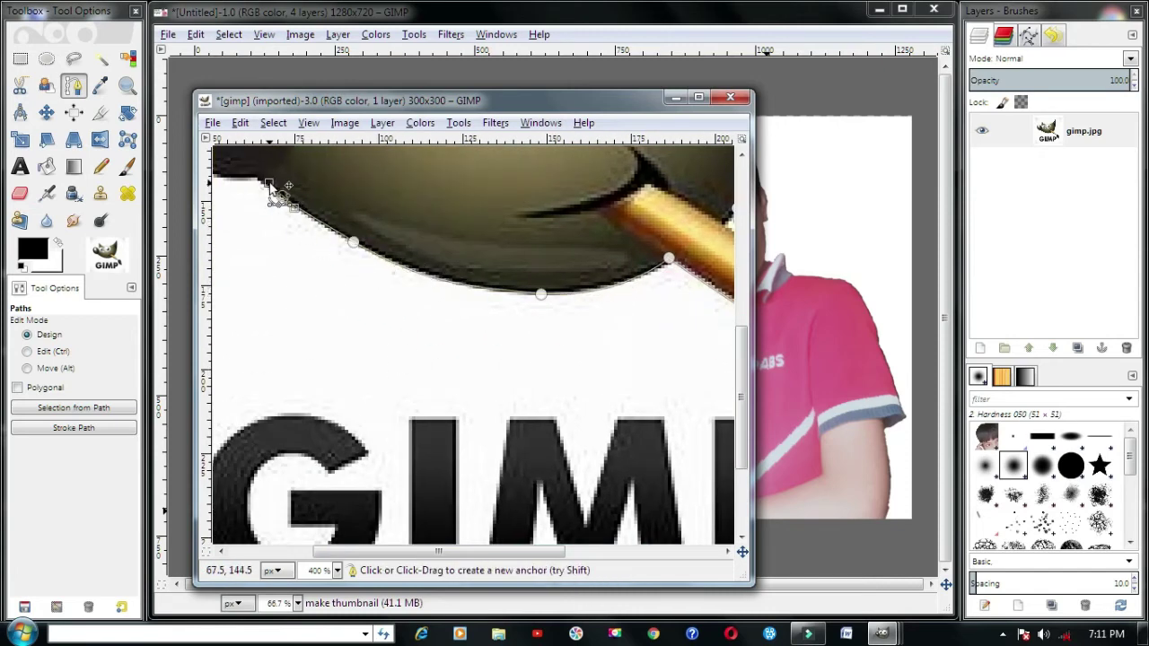
left_click(258, 177)
left_click_drag(510, 551, 438, 551)
left_click_drag(741, 354, 742, 267)
left_click_drag(313, 386, 275, 345)
Trace the nose's left side, refine its curve and close the path at the first anchor
left_click_drag(271, 282, 273, 265)
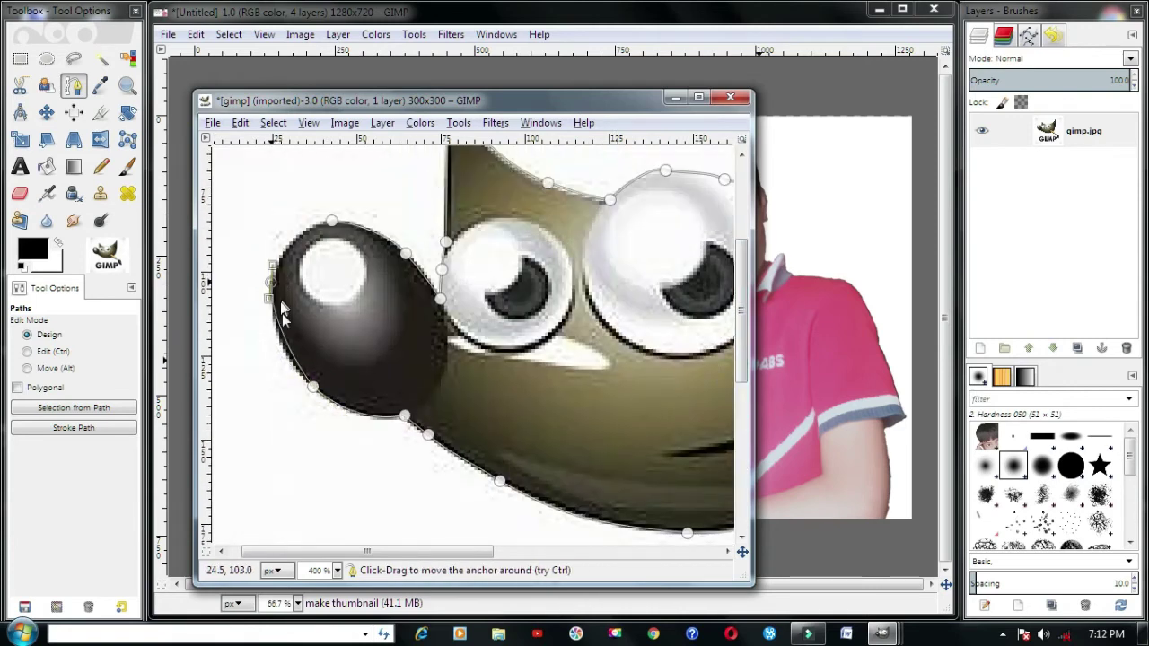
left_click_drag(312, 386, 311, 383)
left_click(270, 281)
left_click(297, 234)
left_click(317, 224)
left_click(331, 220, "ctrl")
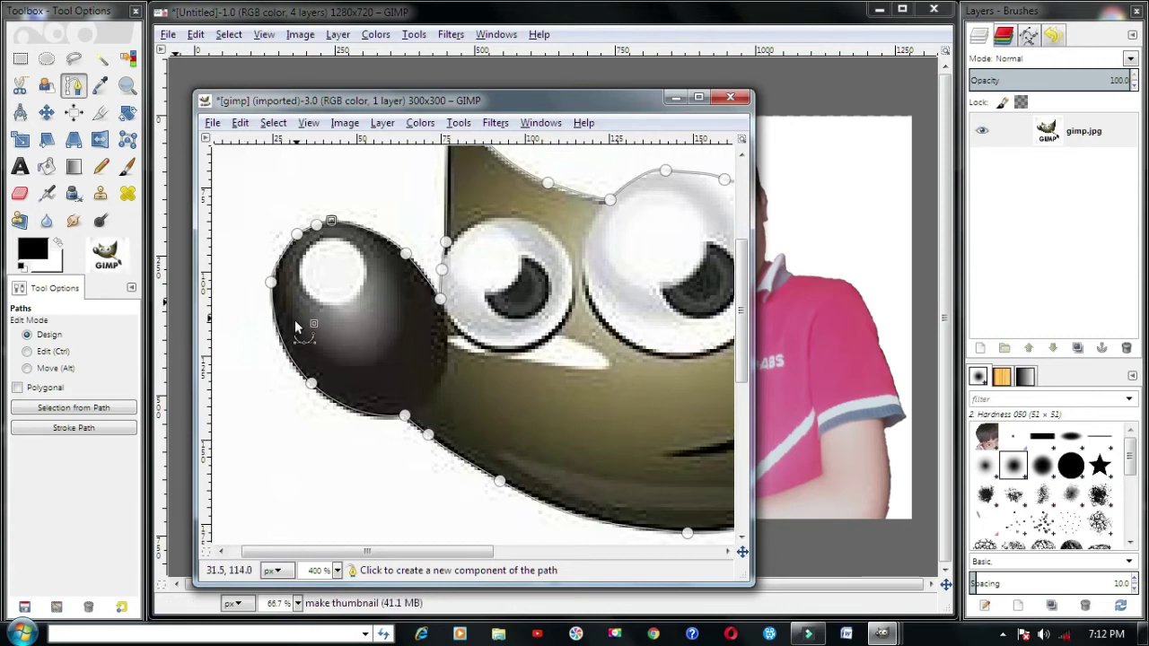
Convert the closed path to a selection, copy the outlined mascot and minimize the gimp.jpg window
left_click(93, 415)
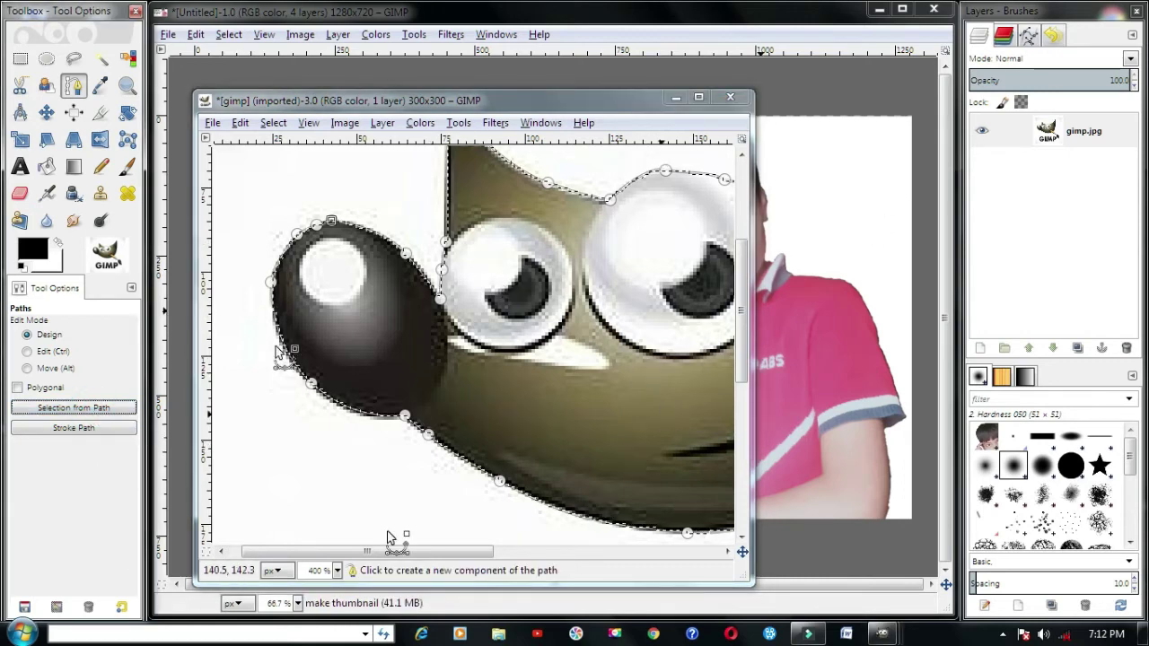
left_click(129, 90)
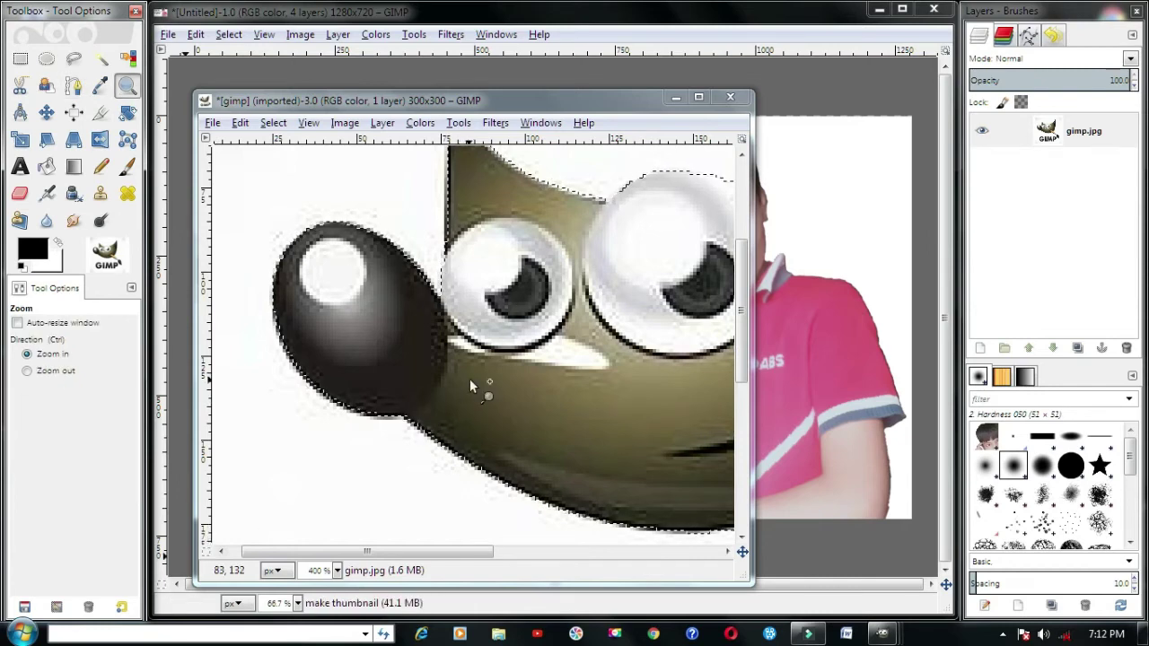
key("ctrl")
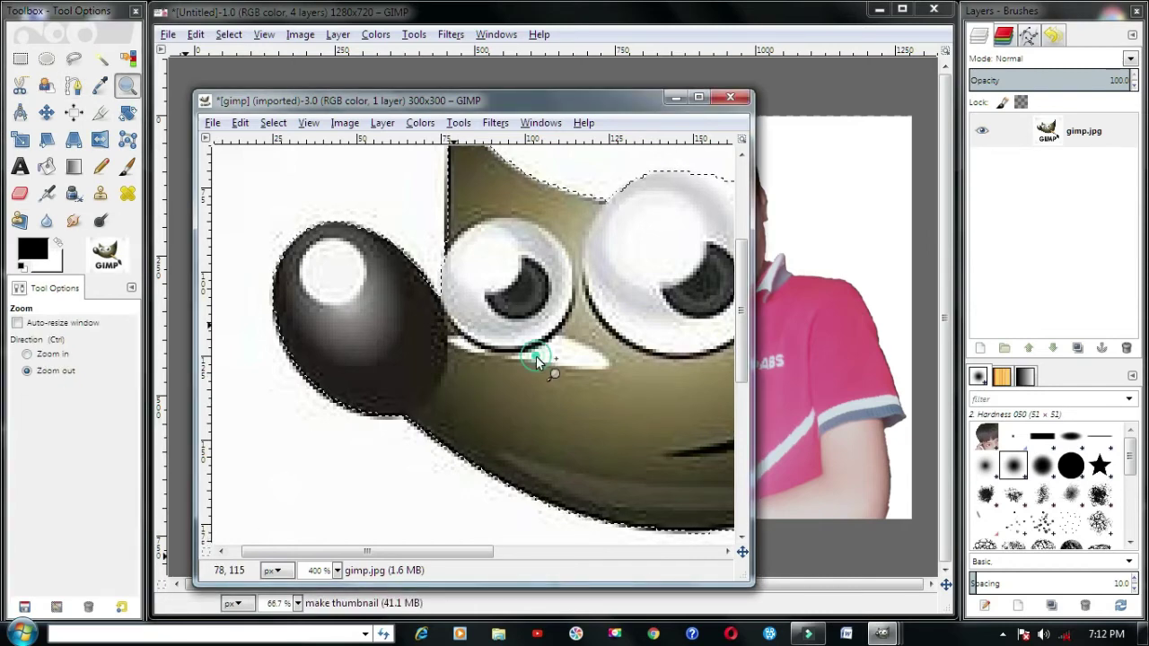
left_click(538, 361, "ctrl")
left_click(545, 367, "ctrl")
left_click(628, 431, "ctrl")
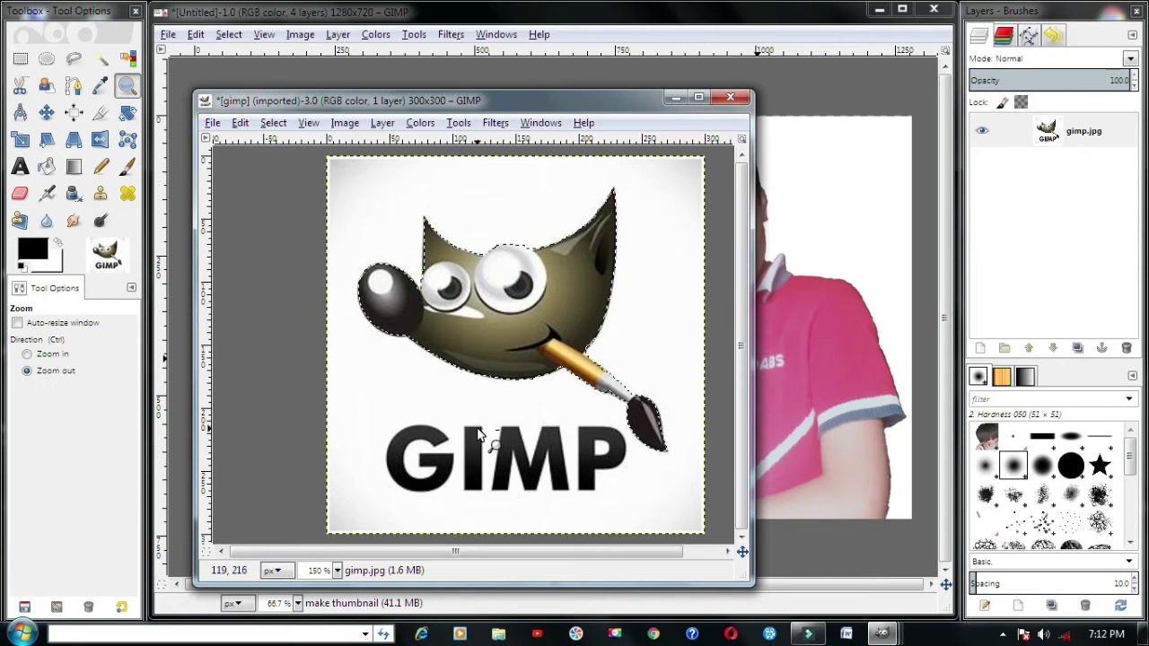
key("ctrl+c")
left_click(675, 97)
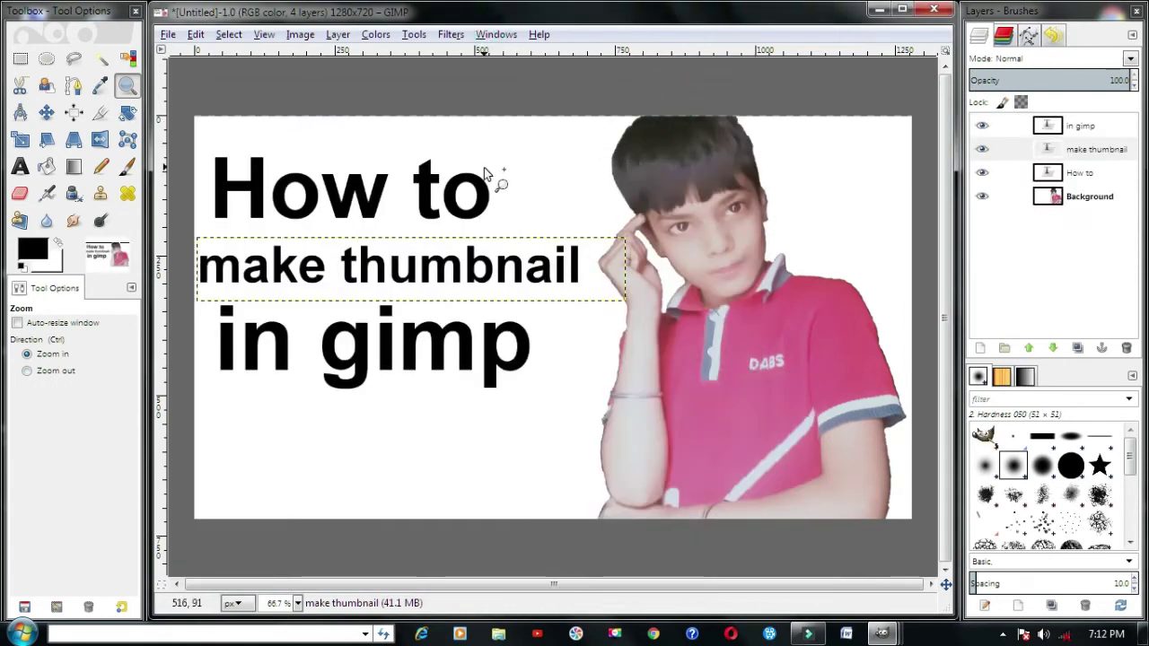
Try pasting the mascot into the thumbnail and moving it below the "in gimp" text
key("ctrl+v")
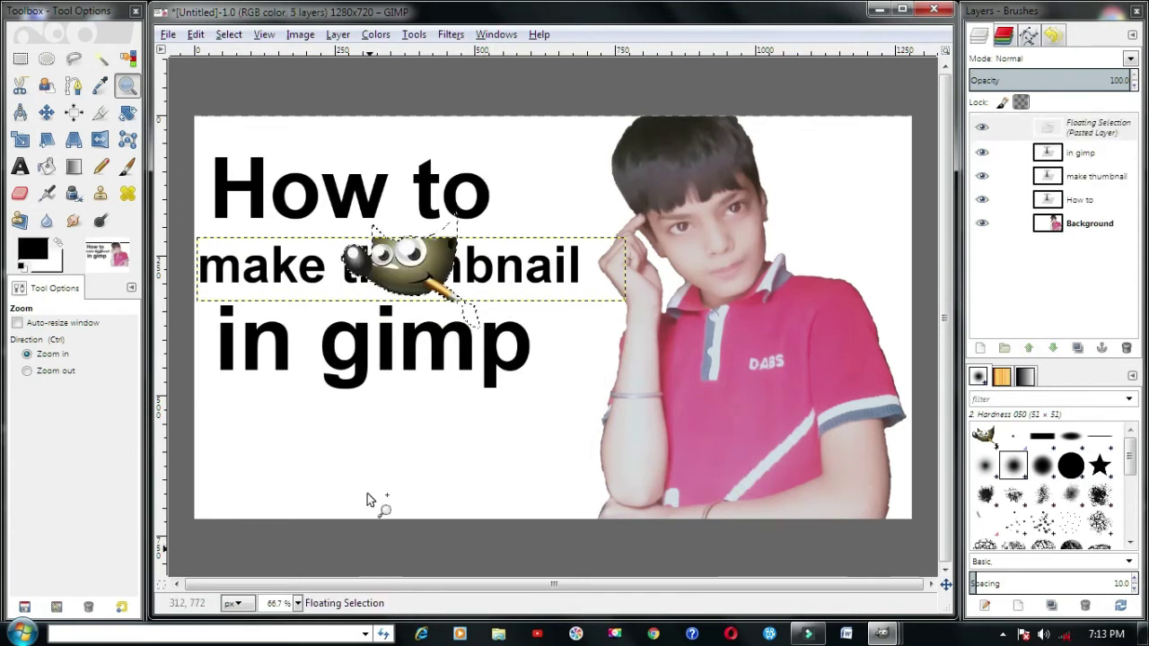
left_click(47, 112)
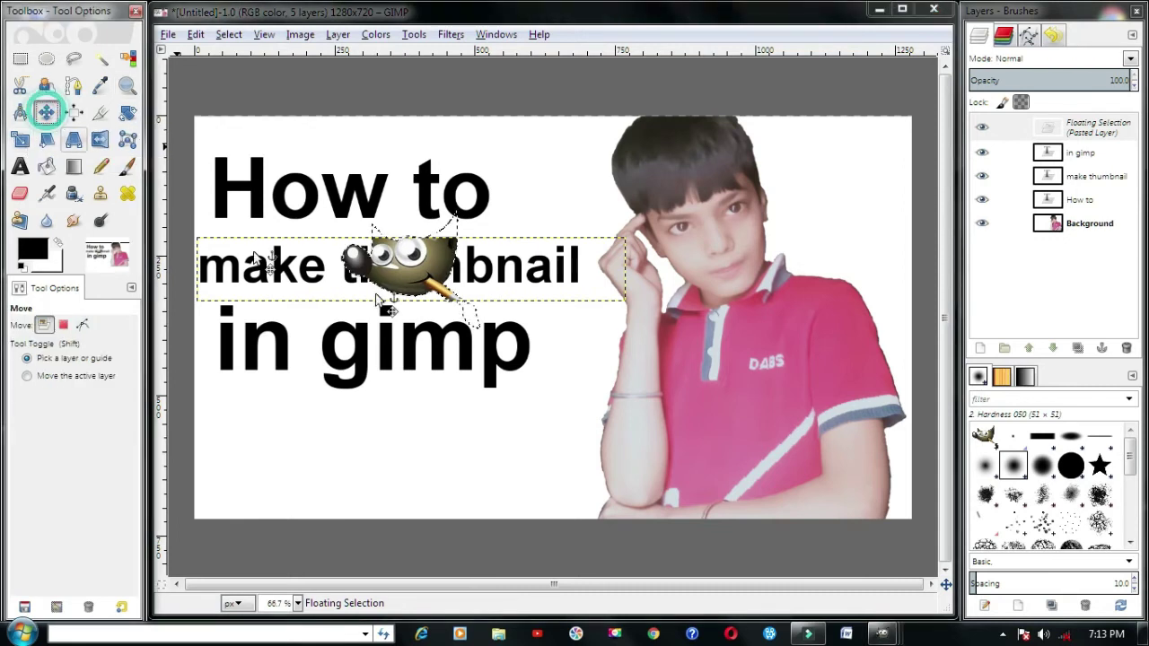
left_click_drag(405, 312, 384, 441)
left_click(361, 350)
left_click_drag(361, 351, 358, 352)
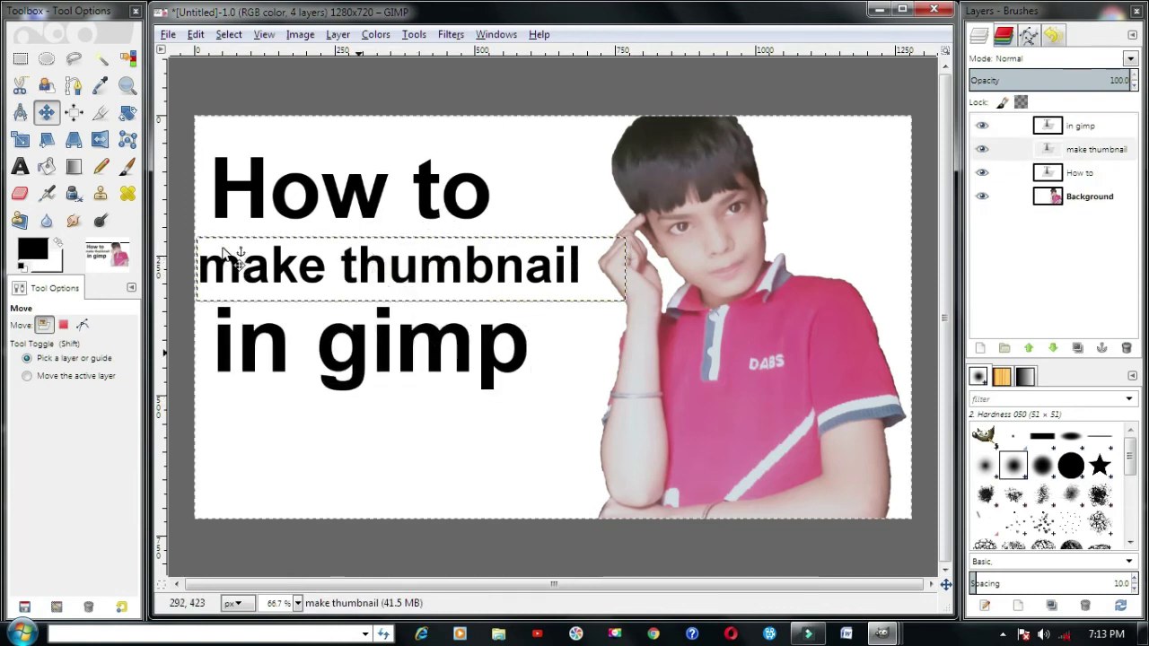
Enlarge the "in gimp" text box to about 694 × 438 px so it reaches past the canvas's lower edge
left_click(20, 166)
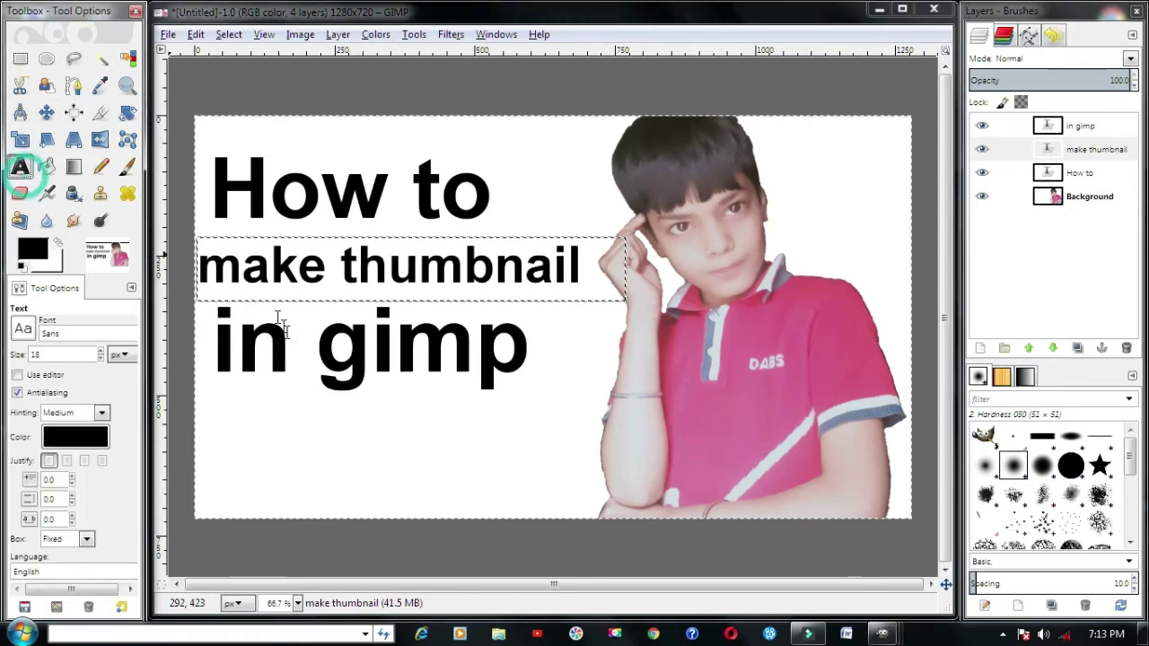
left_click(370, 363)
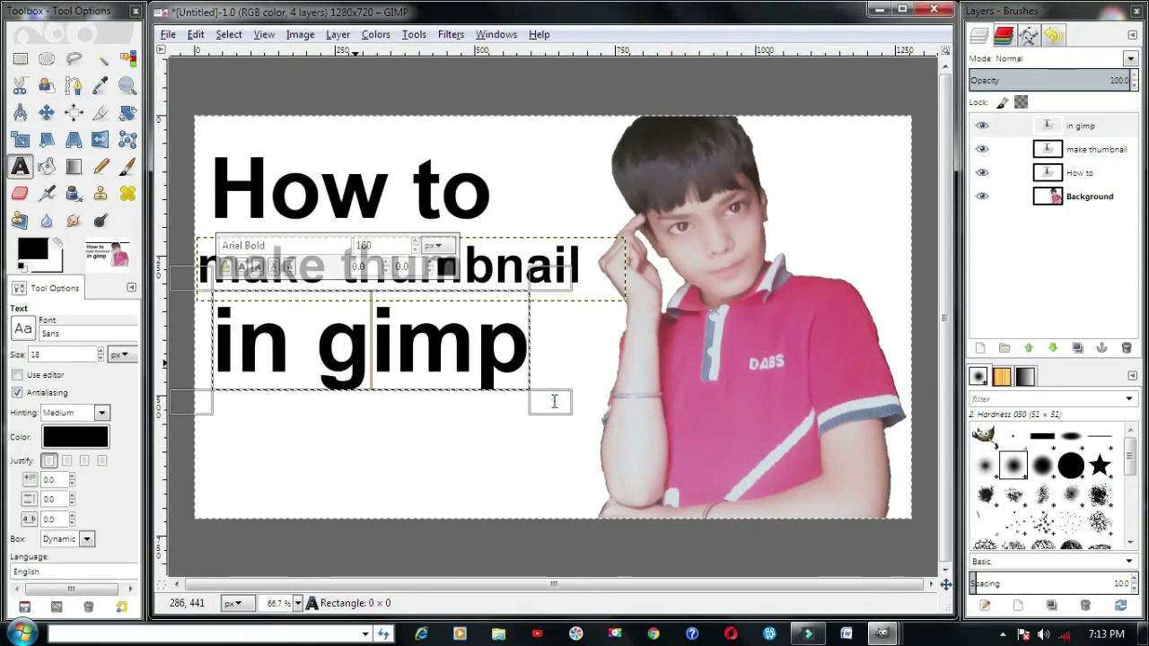
left_click_drag(554, 401, 604, 514)
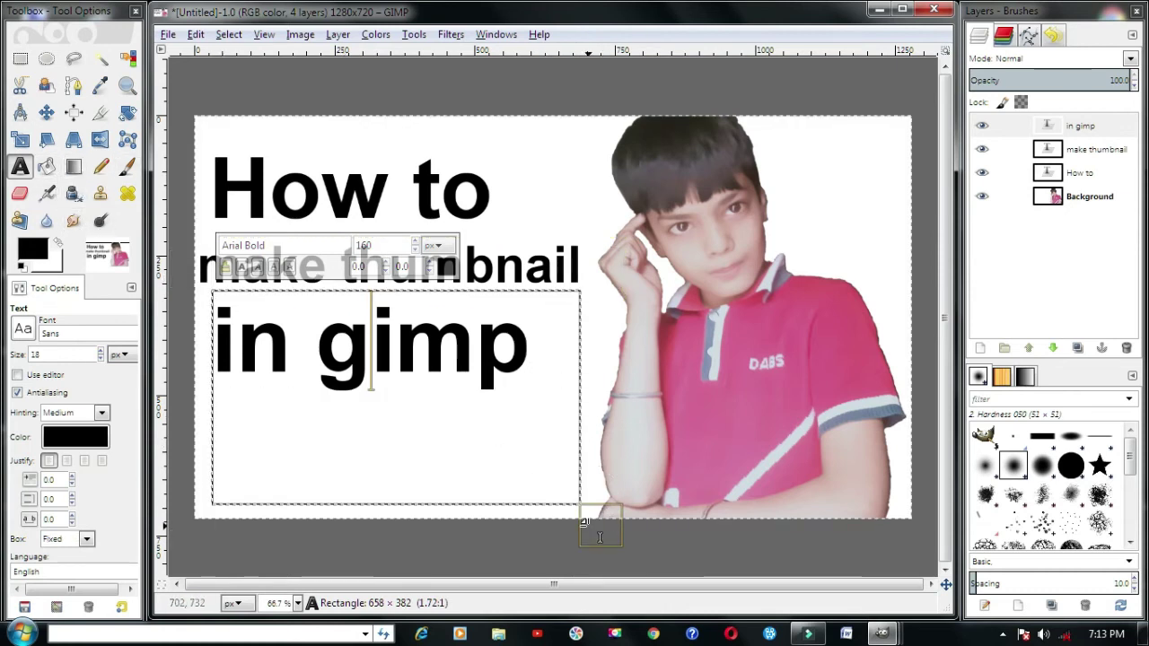
left_click_drag(605, 525, 625, 558)
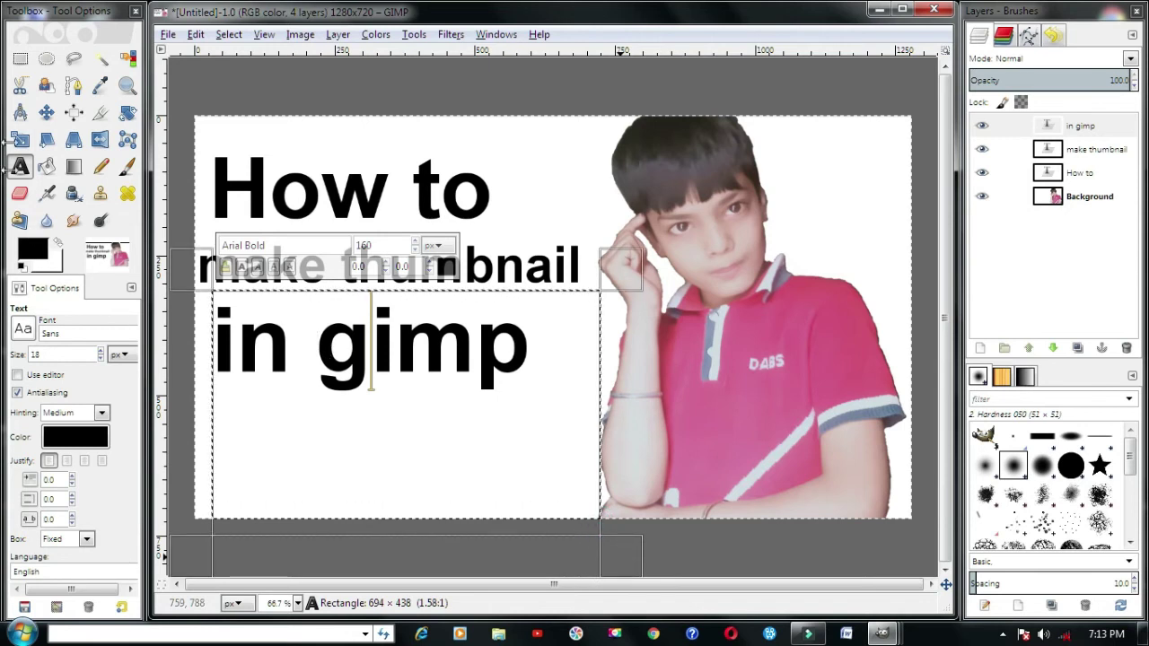
Paste the copied mascot with the "in gimp" layer active and move it beneath the "in gimp" text
left_click(46, 112)
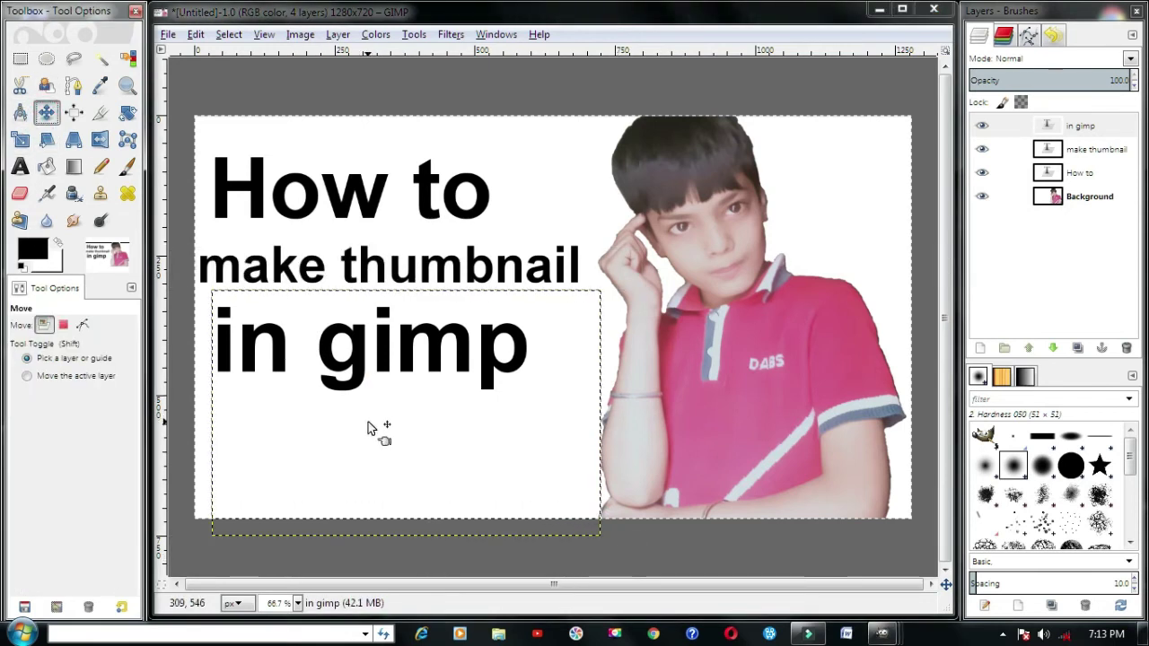
key("ctrl+v")
left_click_drag(397, 403, 315, 441)
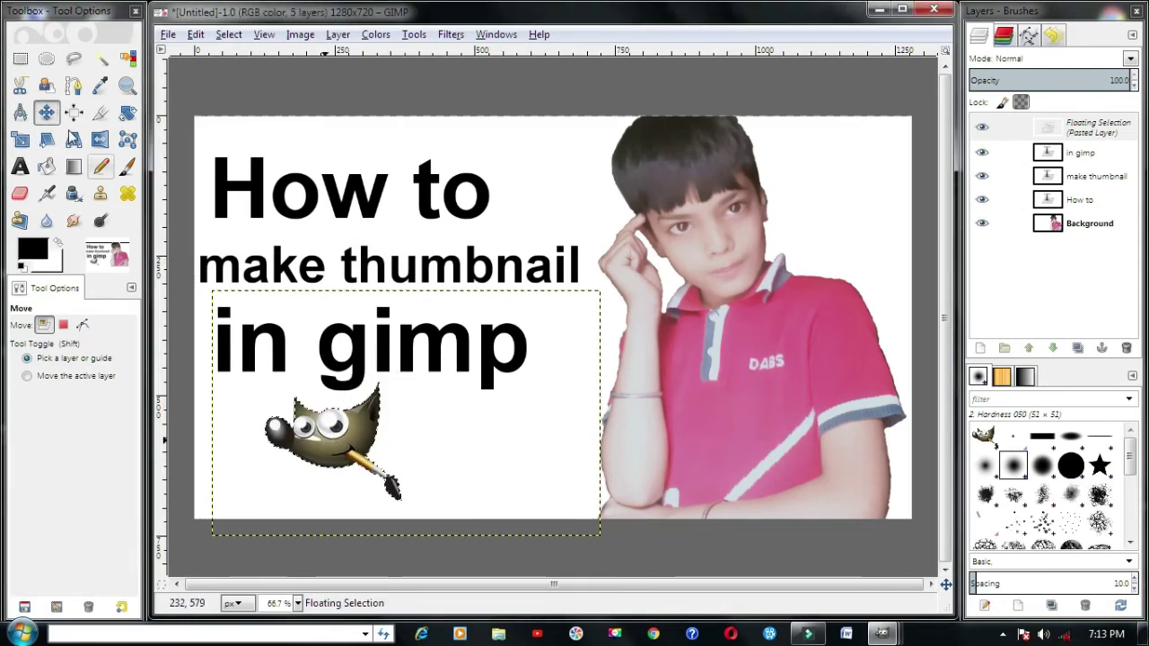
Scale the pasted mascot to 355 × 271 px beneath the title and anchor it to the "in gimp" layer
left_click(20, 140)
left_click(303, 444)
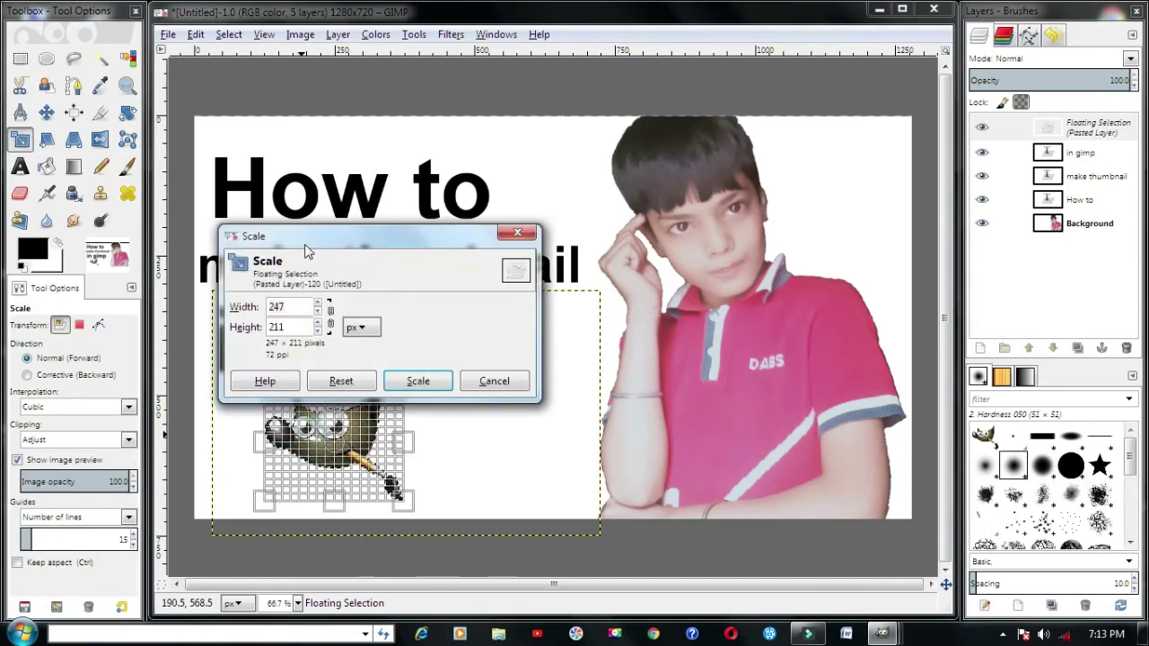
left_click_drag(305, 251, 675, 253)
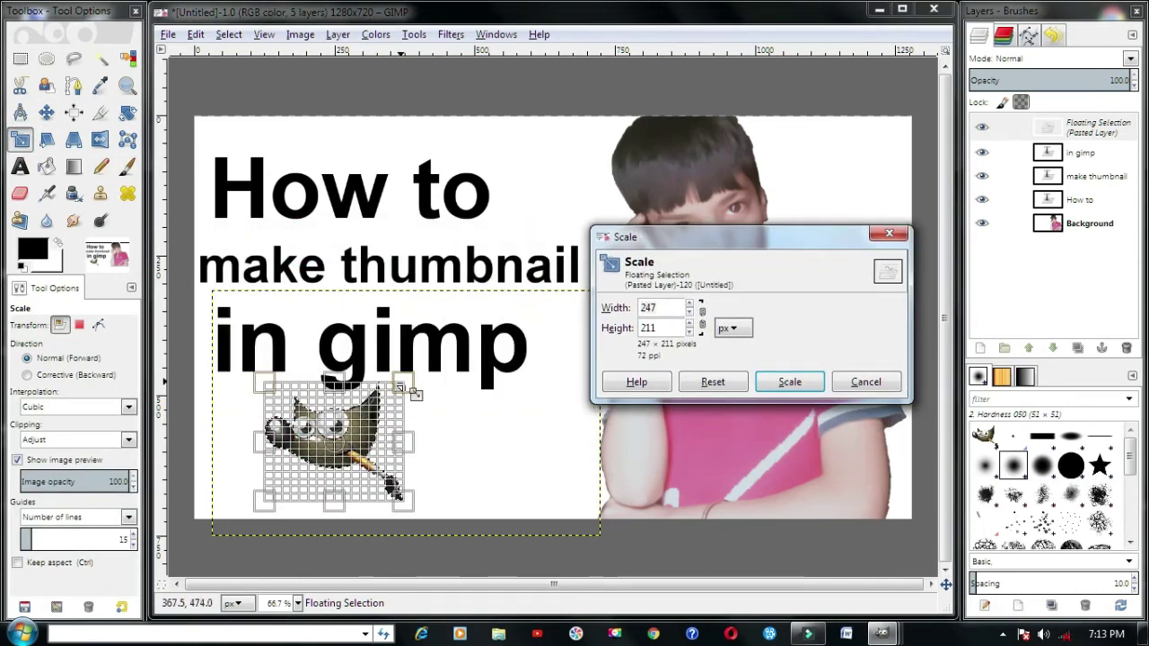
left_click_drag(415, 395, 459, 354)
left_click_drag(368, 432, 358, 449)
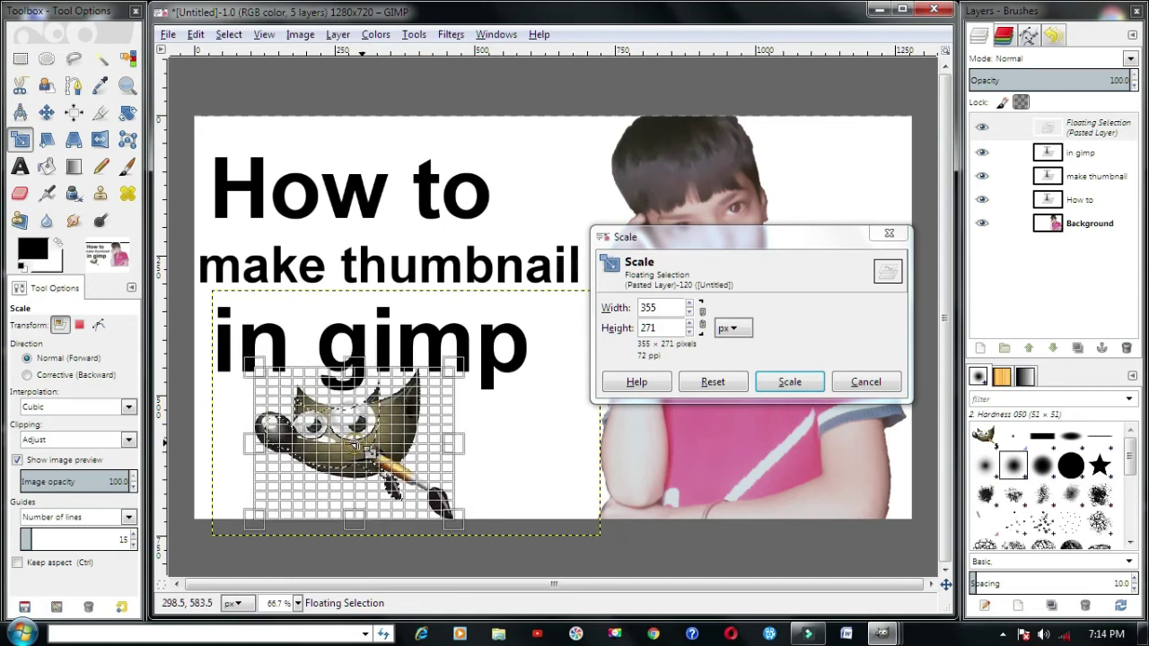
left_click(790, 382)
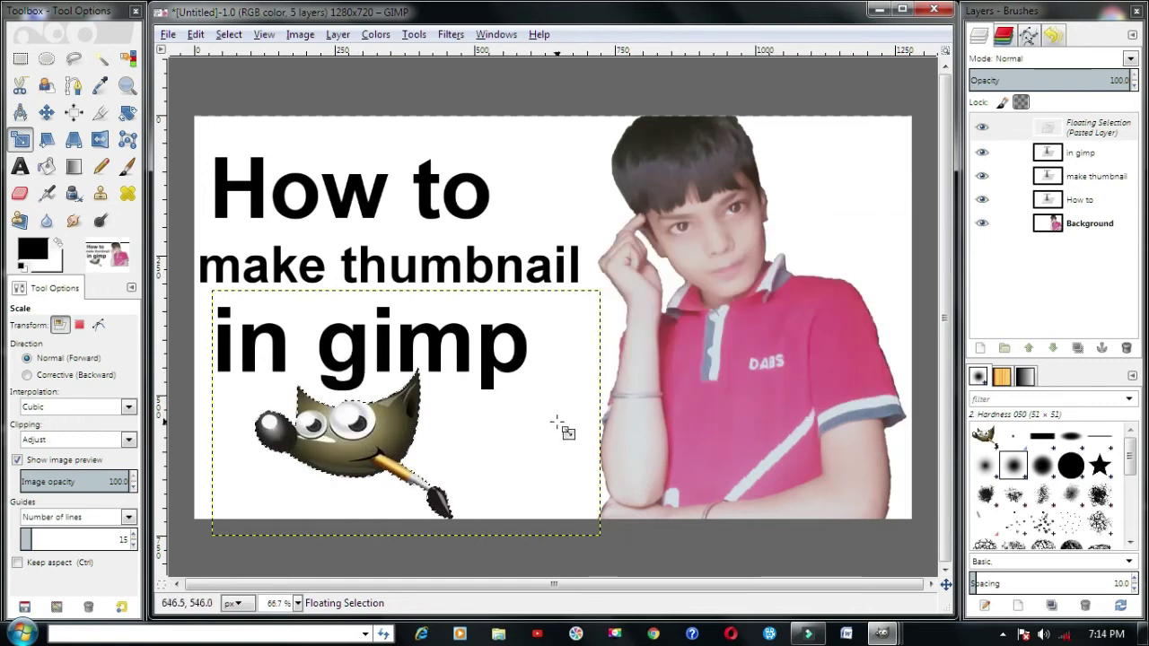
key("ctrl+h")
Make the Background layer active with the Select by Color tool ready
key("shift+o")
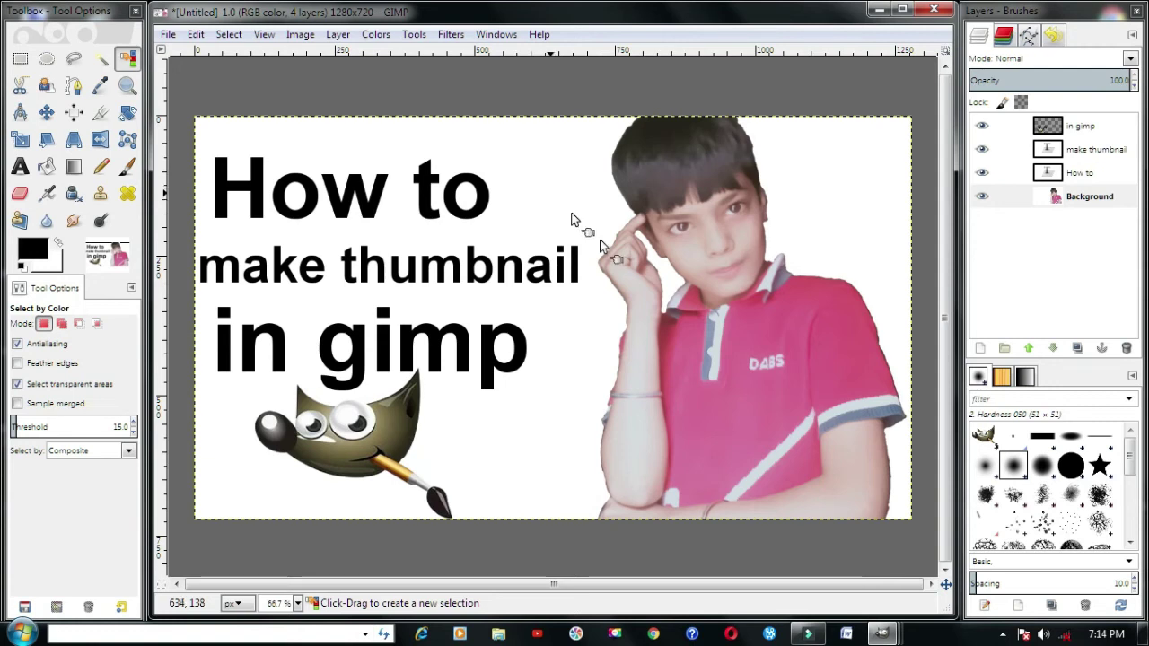
left_click(1081, 206)
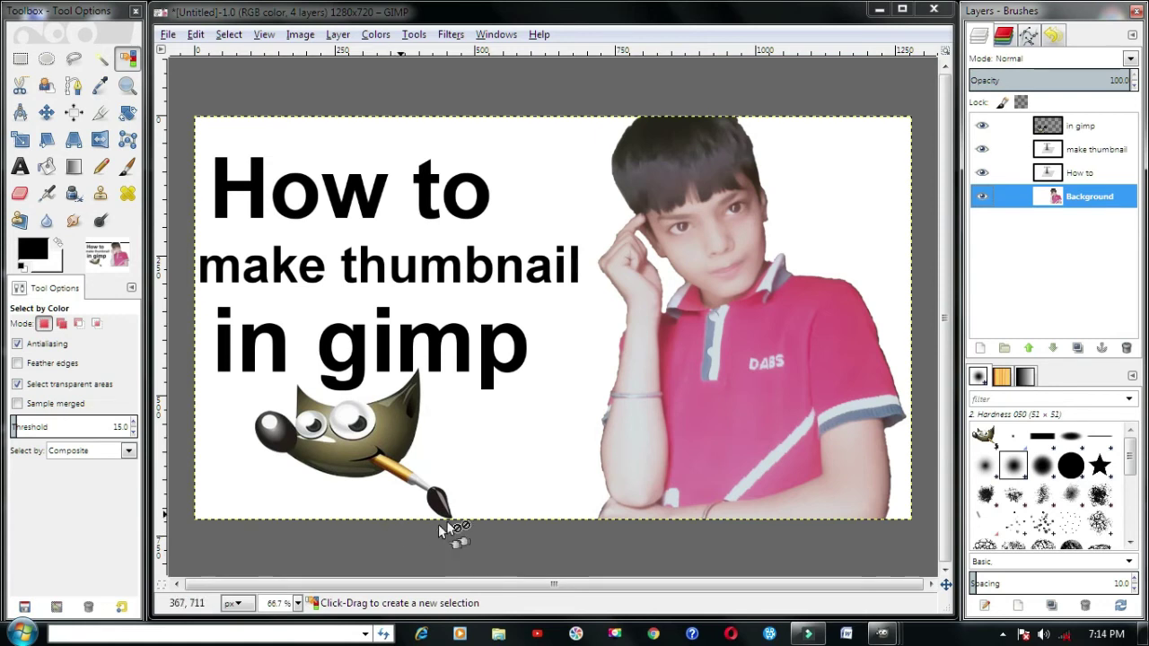
key("ctrl+a")
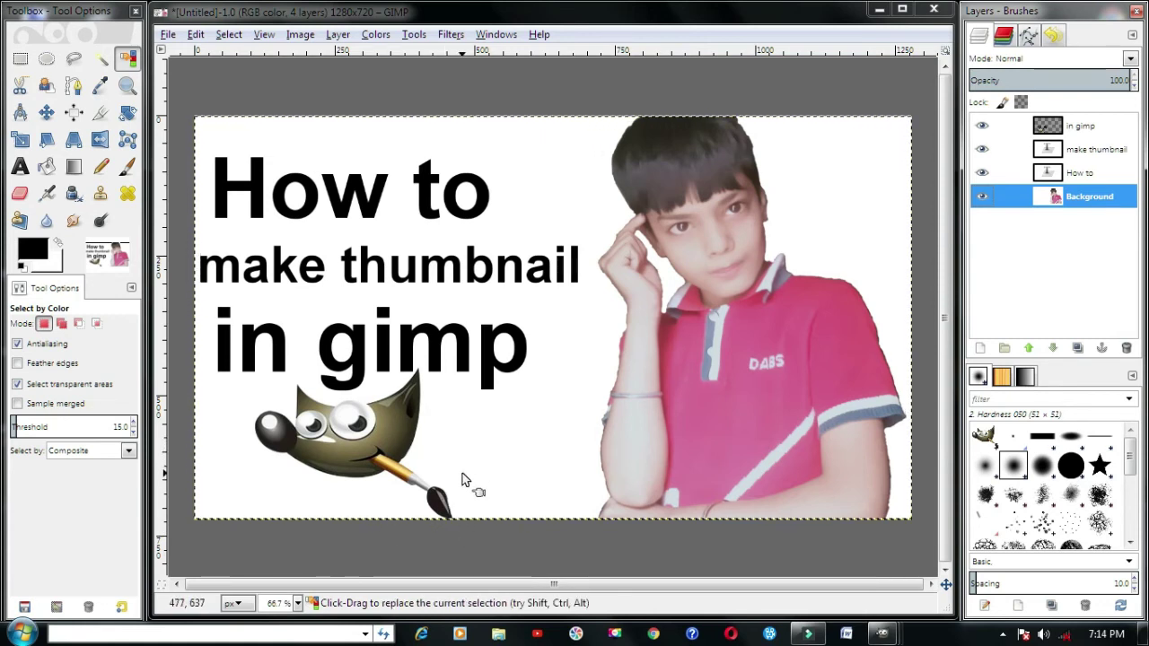
key("Delete")
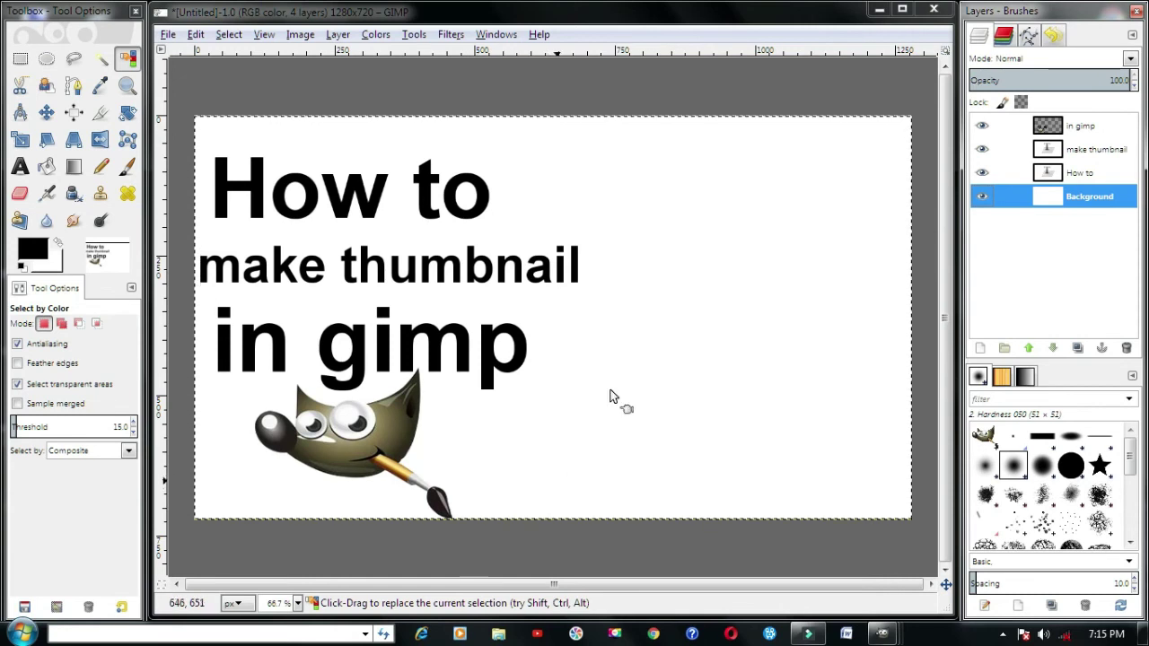
key("ctrl+z")
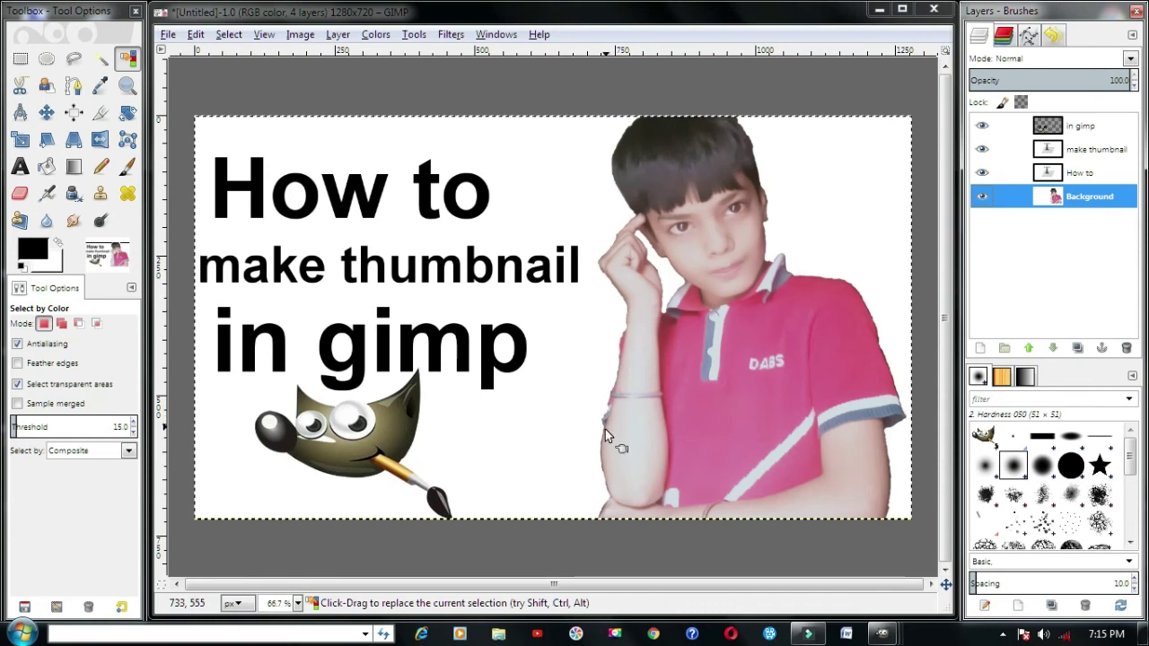
Select the Background layer's white area around the boy by color and set the foreground color to magenta f000ff
left_click(130, 59)
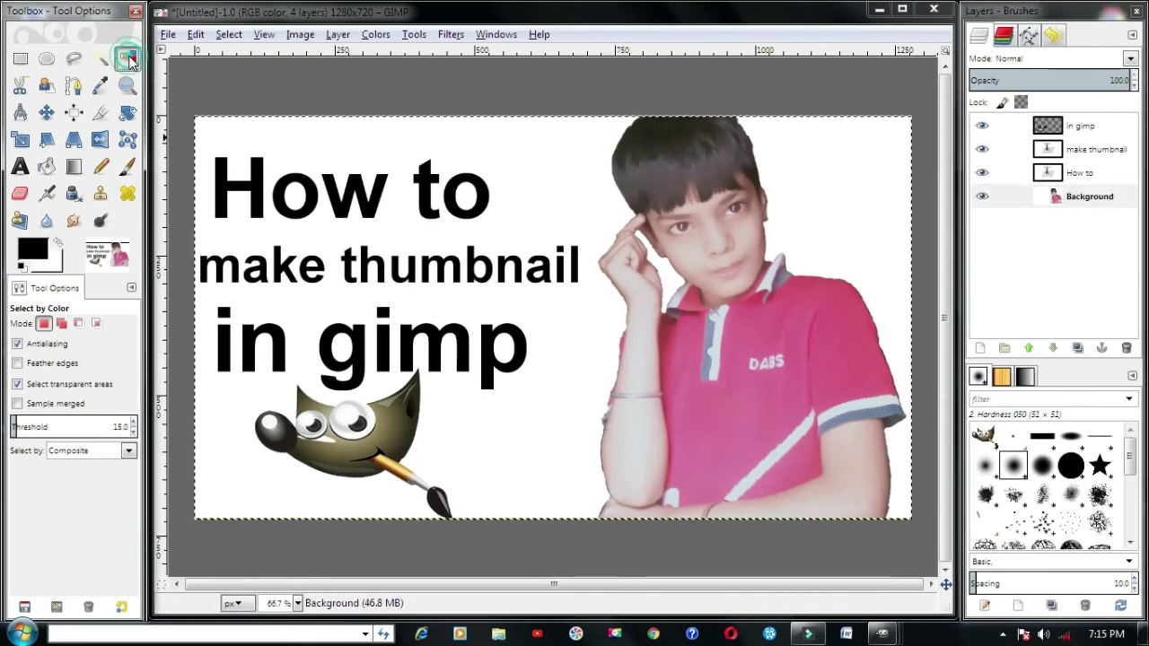
left_click(584, 194)
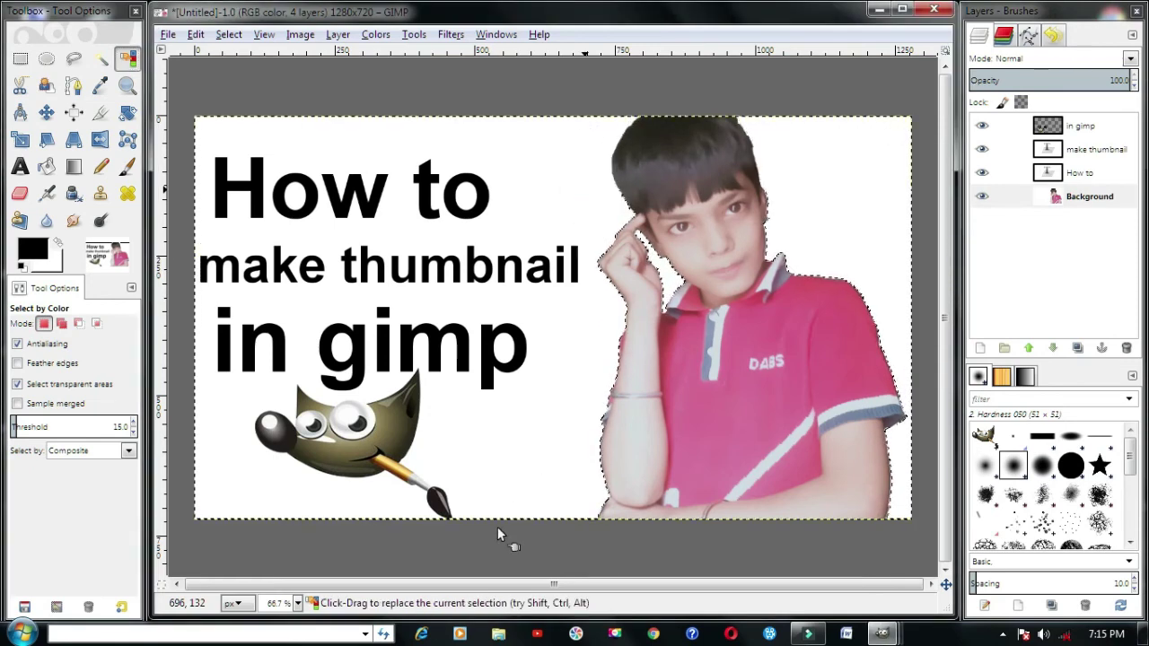
left_click(40, 254)
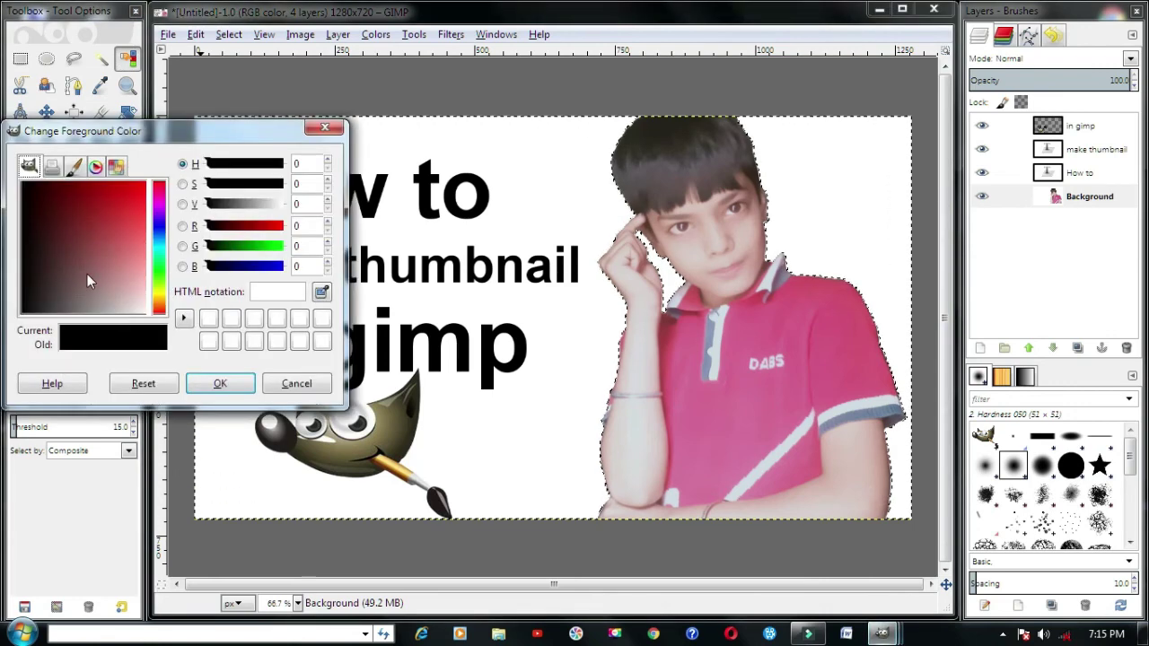
left_click_drag(158, 237, 159, 205)
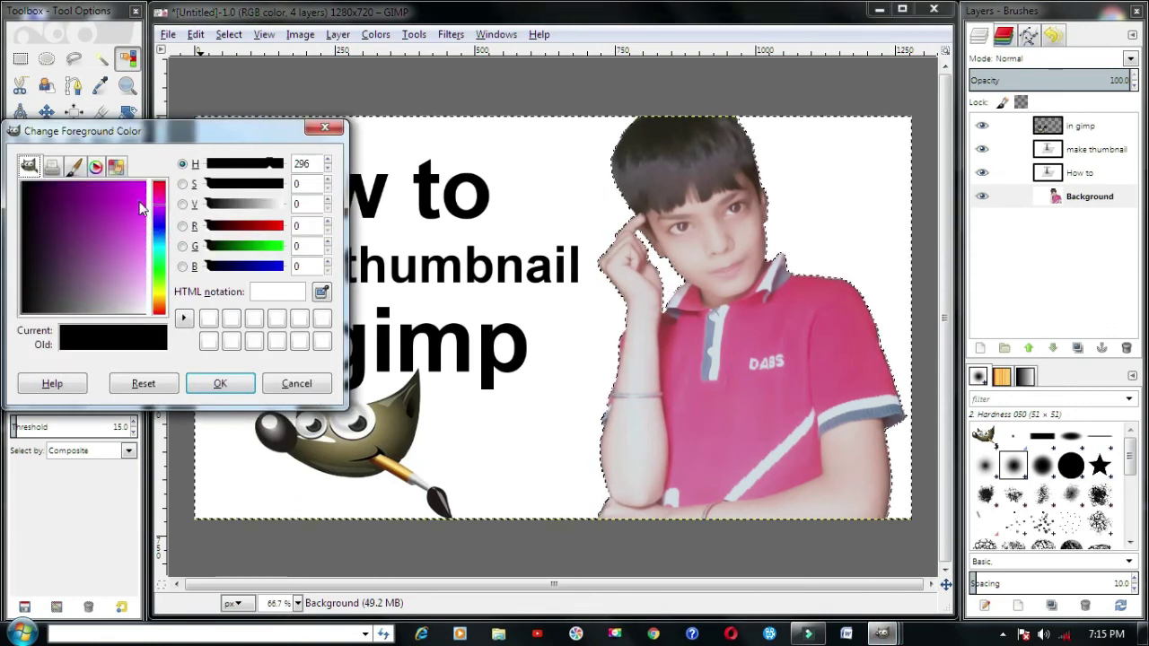
left_click(143, 183)
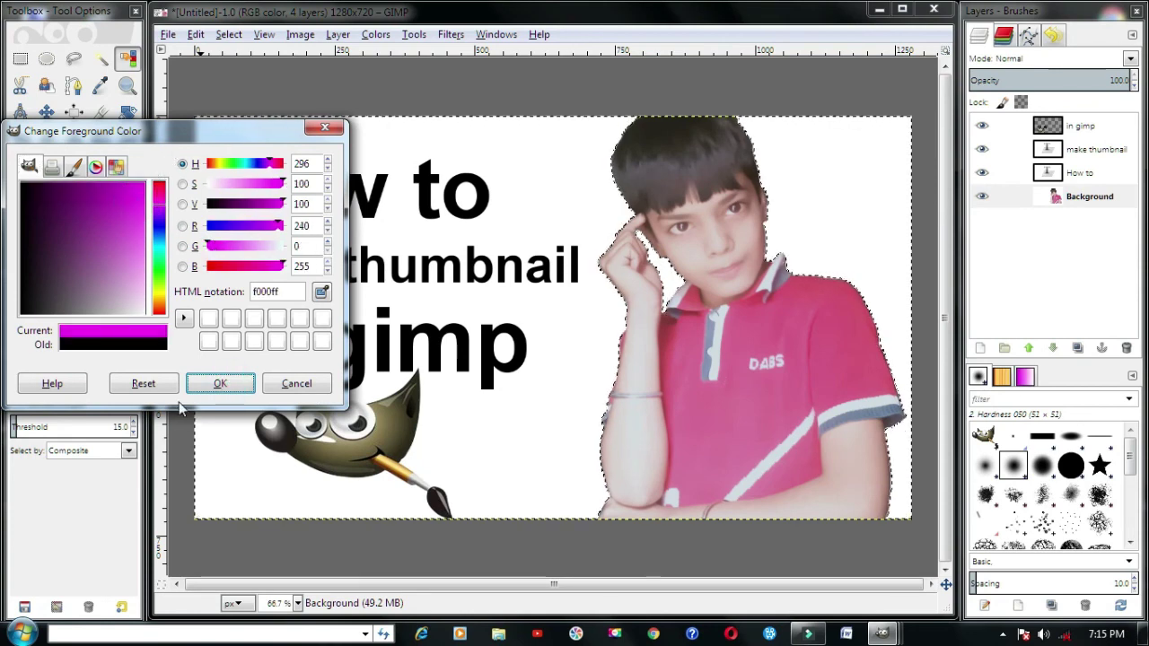
left_click(219, 384)
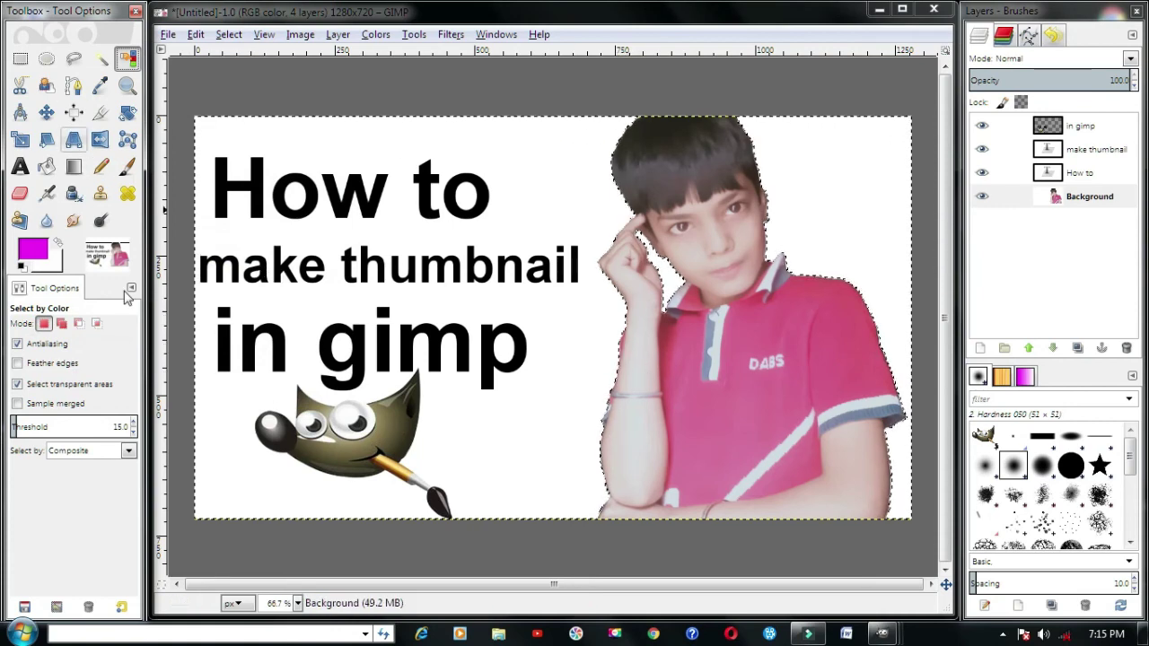
Bucket-fill the selected white areas on both sides of the boy and the gap between his hand and face with the foreground color
left_click(48, 169)
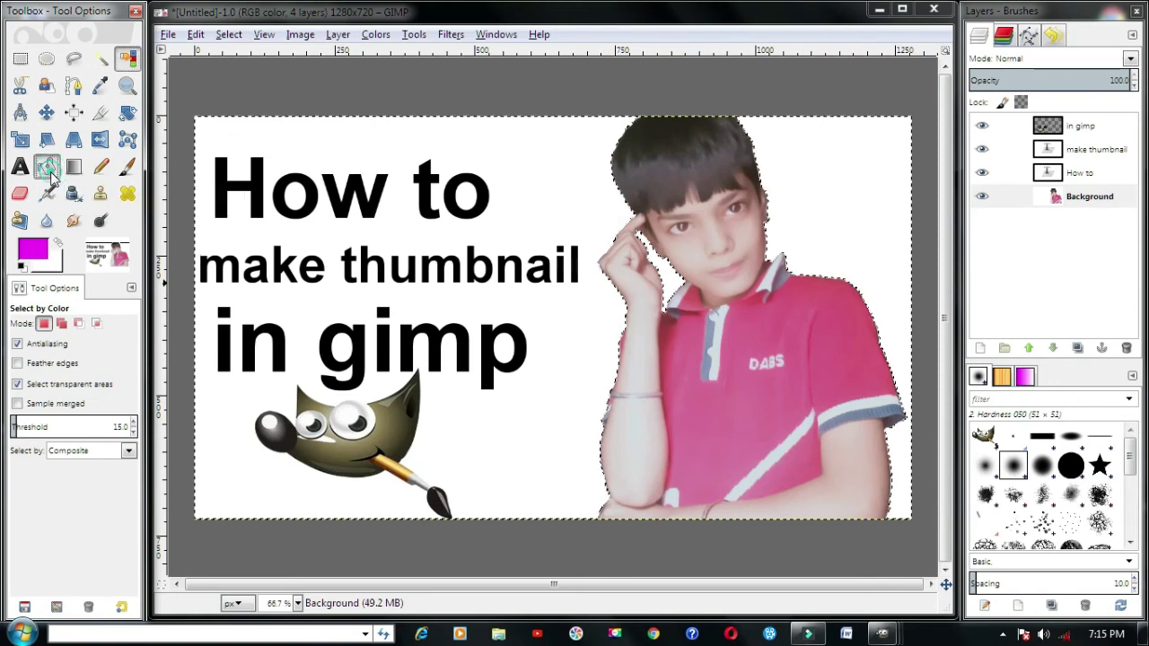
left_click(515, 434)
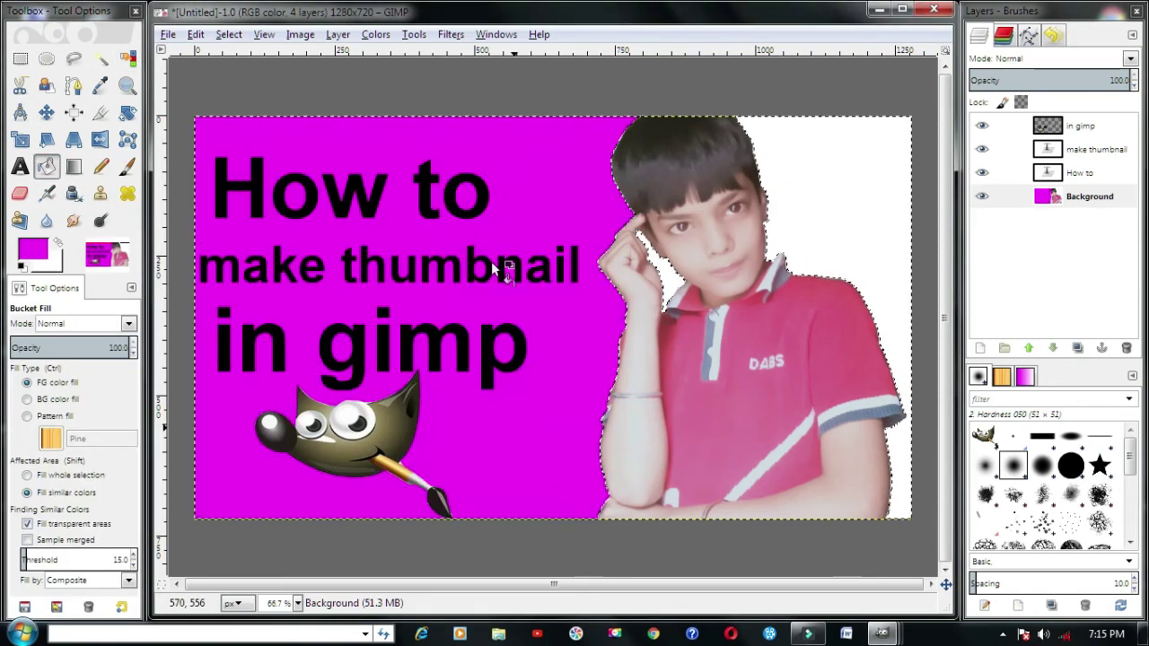
left_click(826, 194)
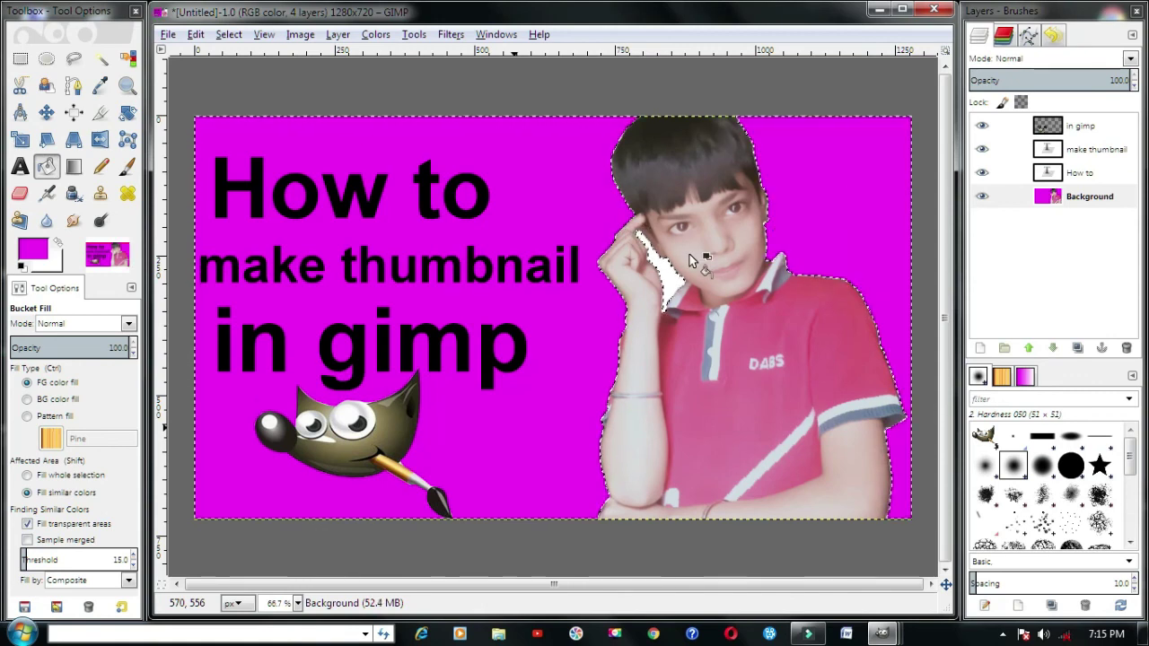
left_click(664, 270)
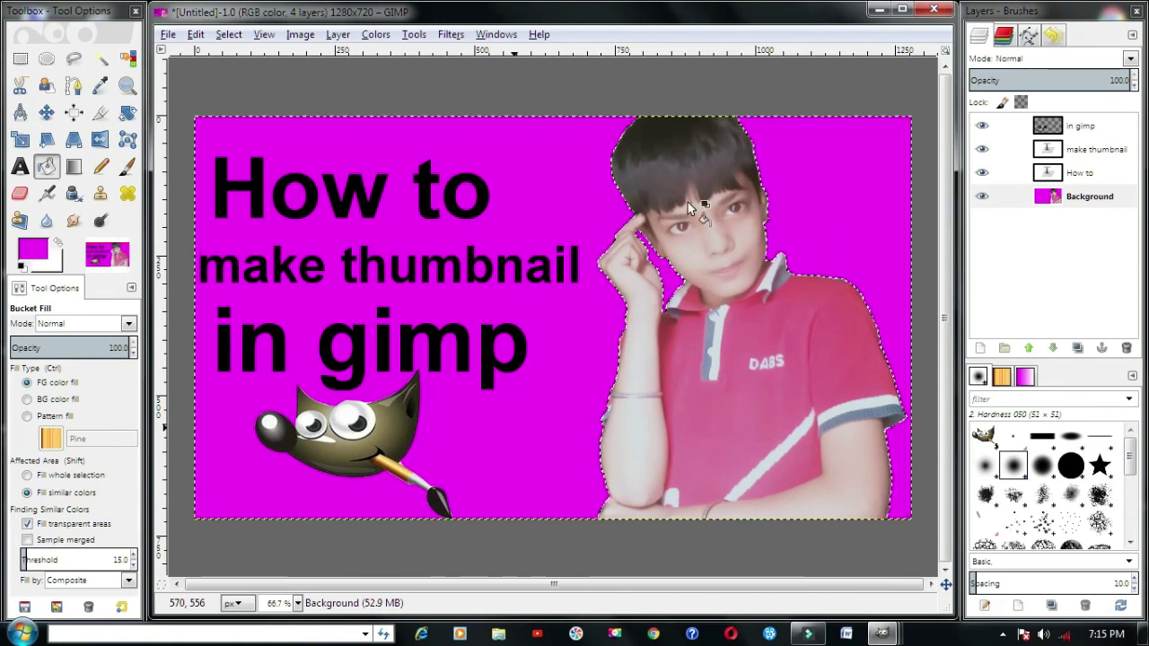